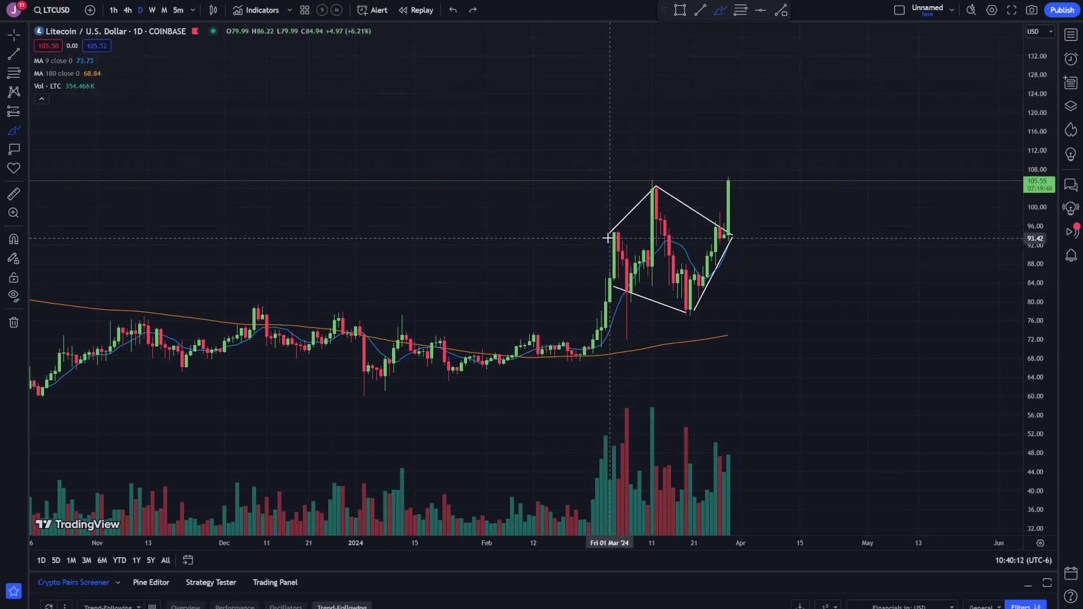
Trace the upper and lower edges of the March 2024 diamond pattern with the green brush and undo the strokes
mouse_move(607, 239)
mouse_down()
mouse_move(654, 184)
mouse_move(731, 235)
mouse_up()
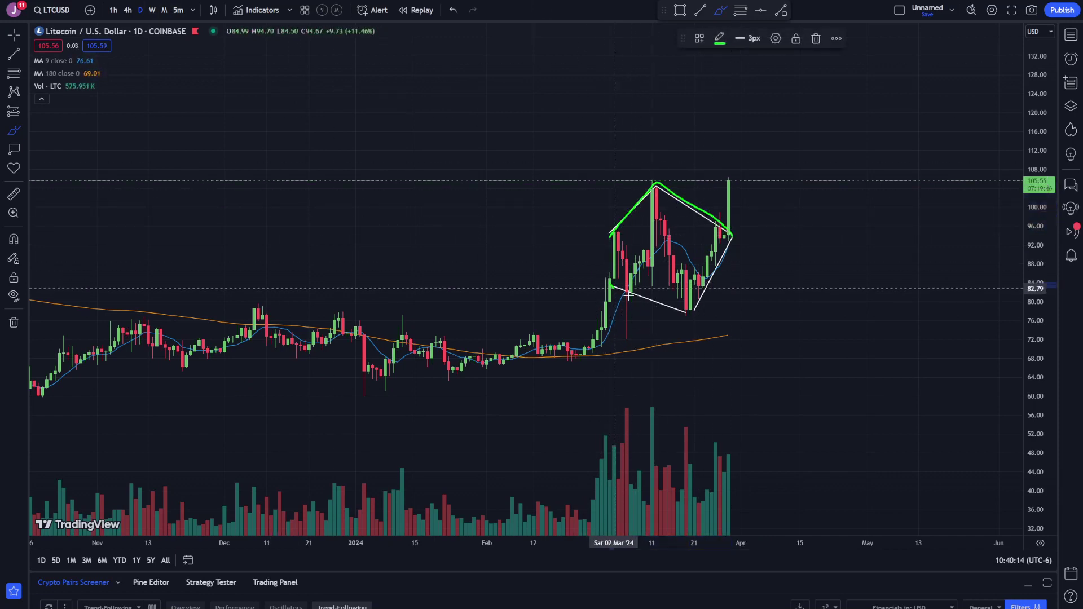
drag(629, 295, 750, 242)
drag(658, 194, 783, 250)
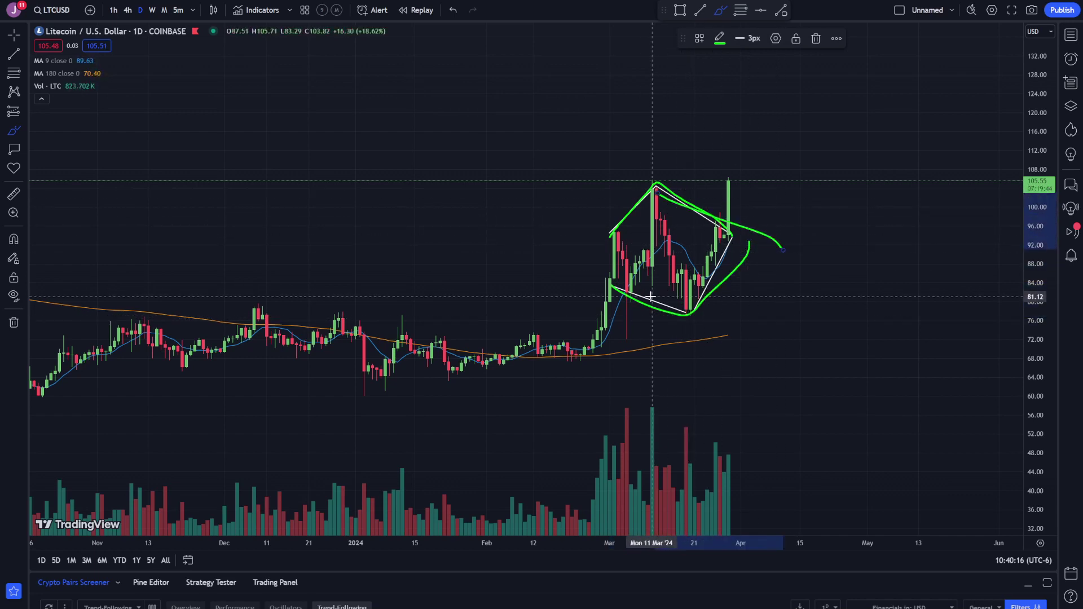
key(ctrl+z)
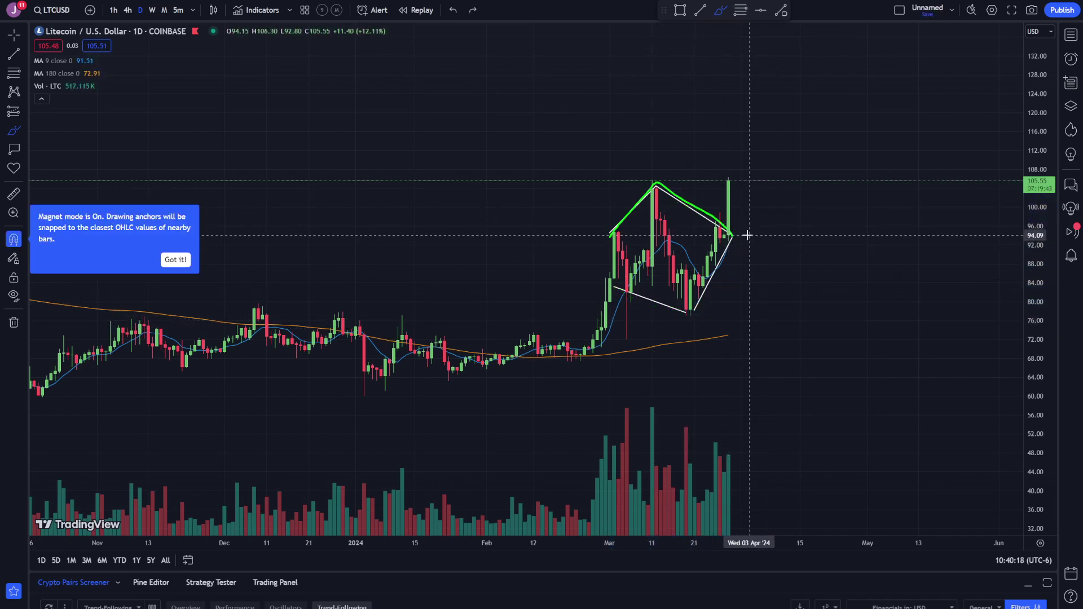
key(ctrl+z)
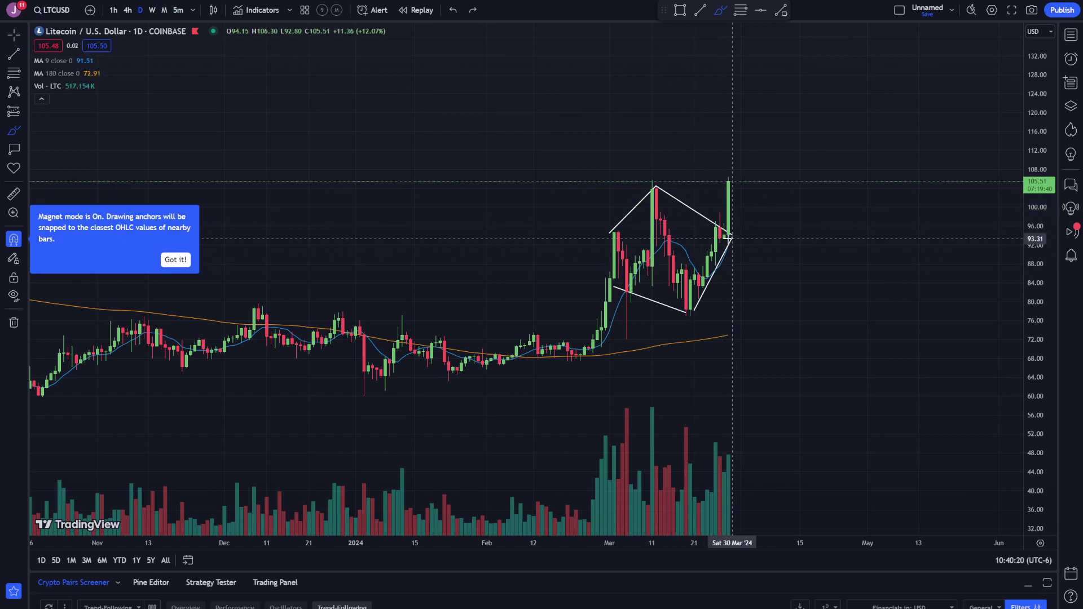
Circle the diamond pattern's peak, lows and breakout point with the green brush and undo the circles
drag(649, 184, 657, 185)
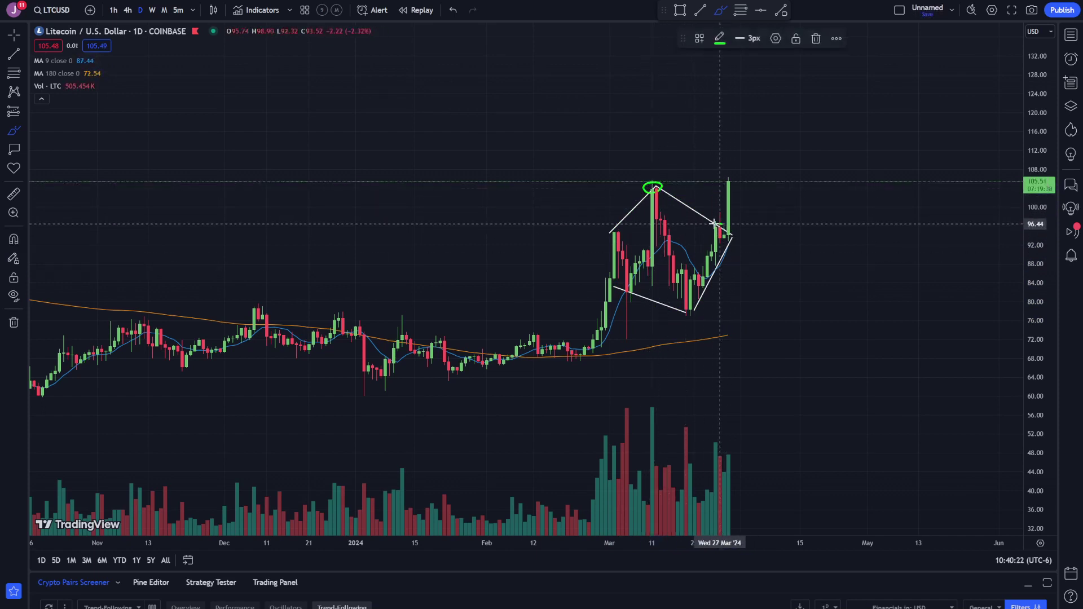
mouse_move(628, 281)
mouse_down()
mouse_move(638, 291)
mouse_move(619, 288)
mouse_up()
drag(700, 305, 691, 307)
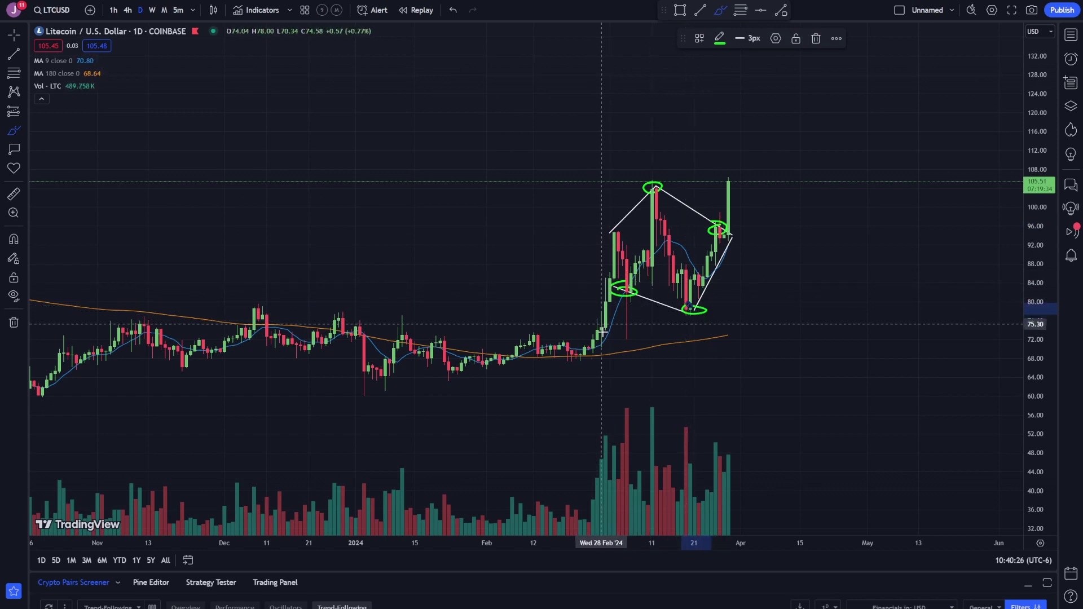
key(ctrl+z)
key(ctrl+z)
key(ctrl+z)
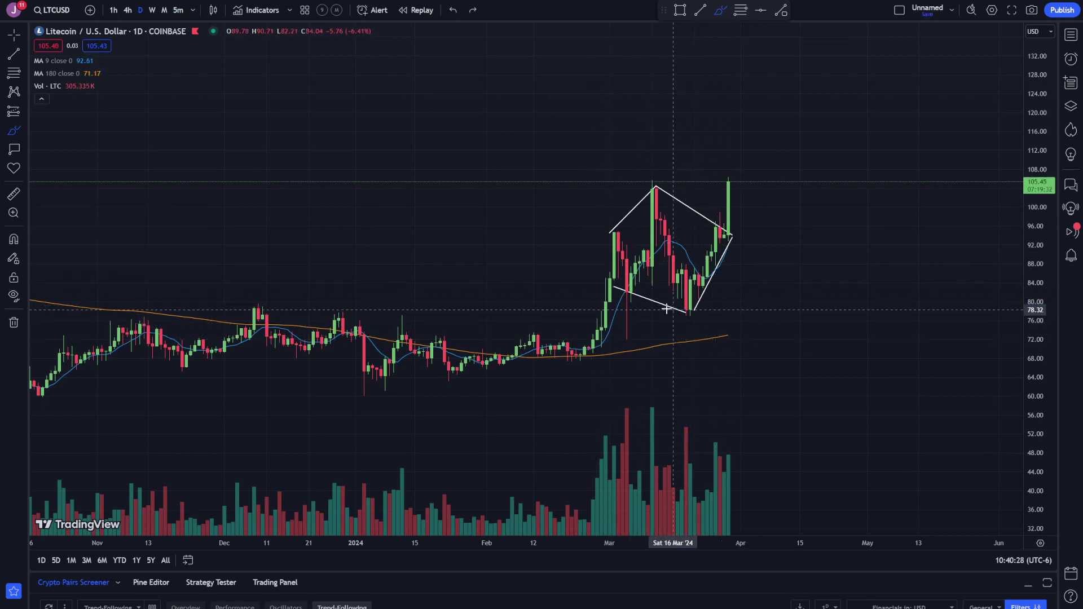
Draw a trend line along the late-February rally from about 67.69 to 95.21, move it to the diamond's breakout point, and delete it
click(19, 56)
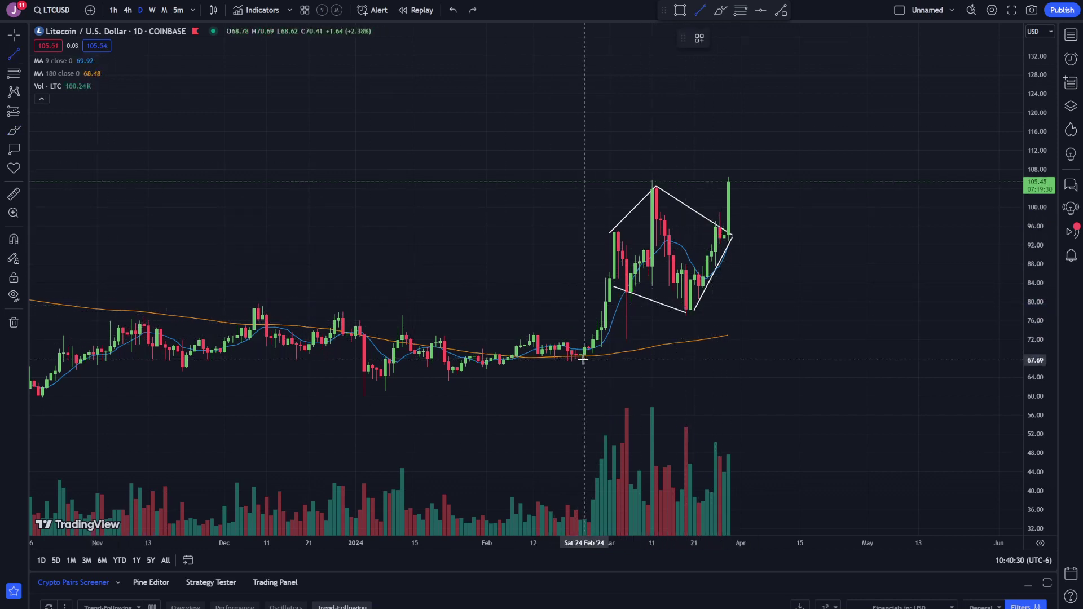
click(583, 360)
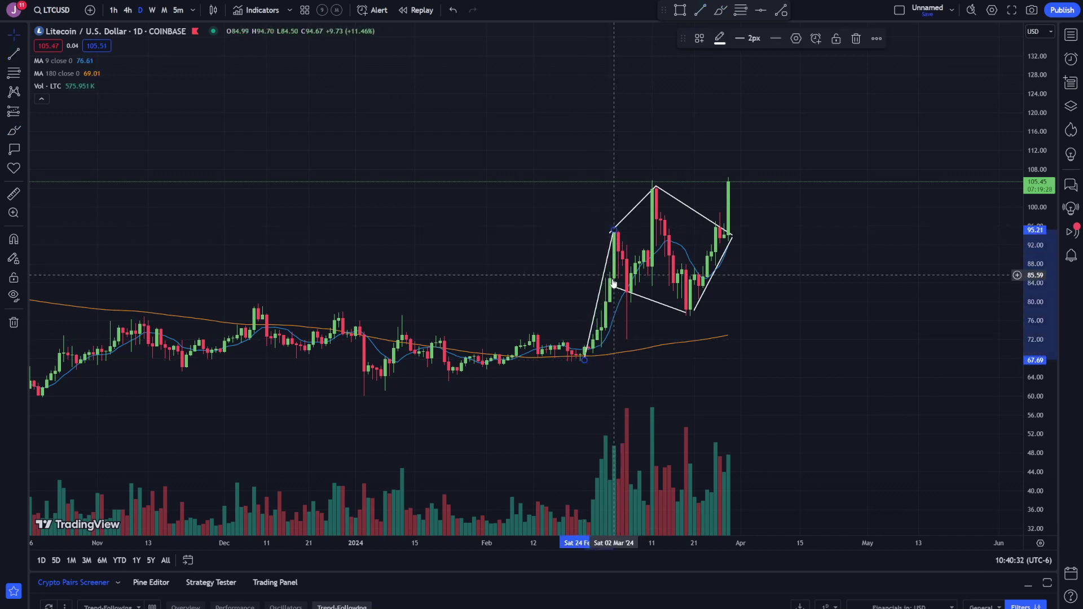
drag(592, 323, 736, 195)
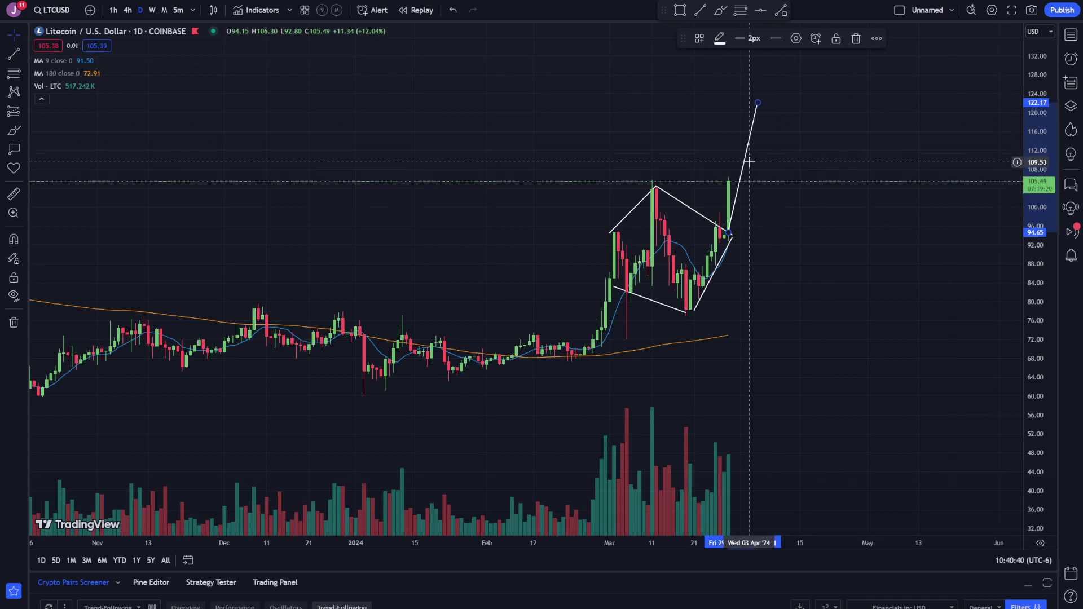
key(Delete)
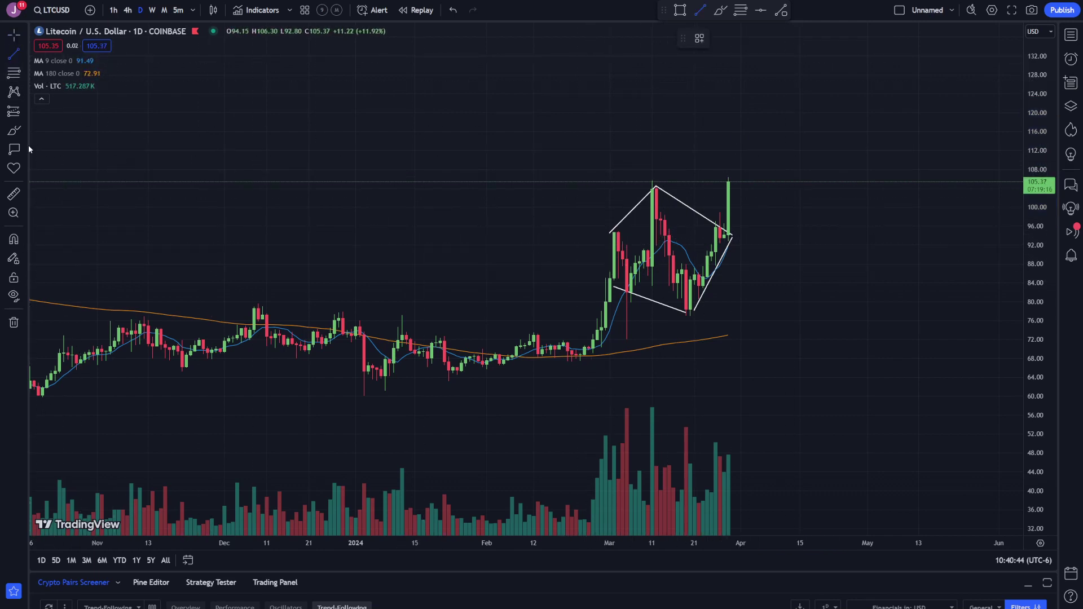
Sketch a green brush zigzag through the diamond pattern ending in a downward breakout, and undo it
click(13, 131)
mouse_move(608, 288)
mouse_down()
mouse_move(620, 245)
mouse_move(668, 205)
mouse_move(725, 235)
mouse_up()
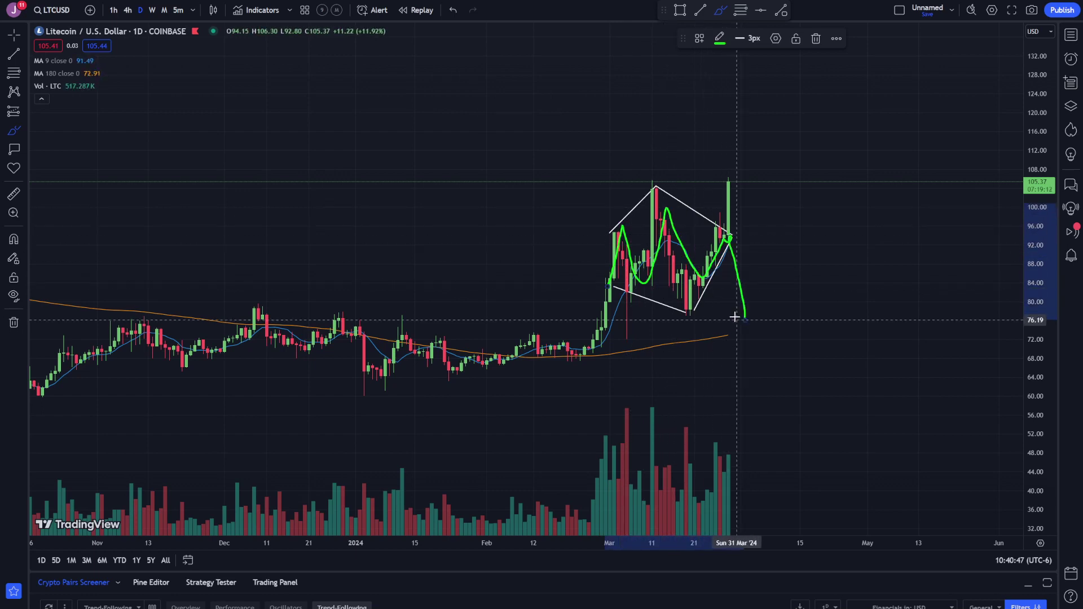
key(ctrl+z)
Draw a trend line across the diamond's height from about 78.88 to 104.38, project it above and below the breakout point, and delete it
click(13, 55)
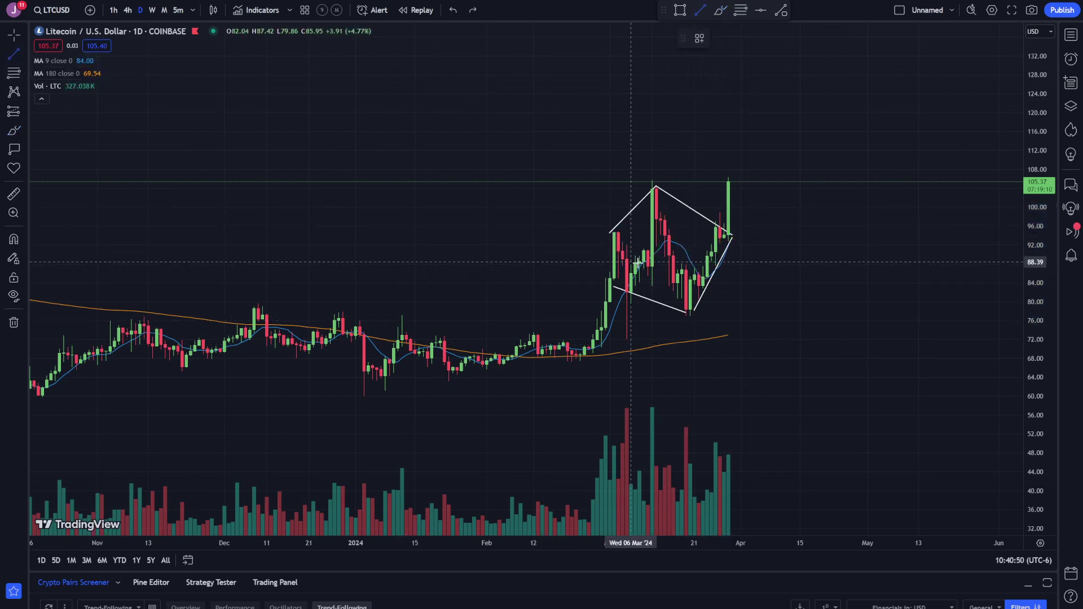
click(664, 307)
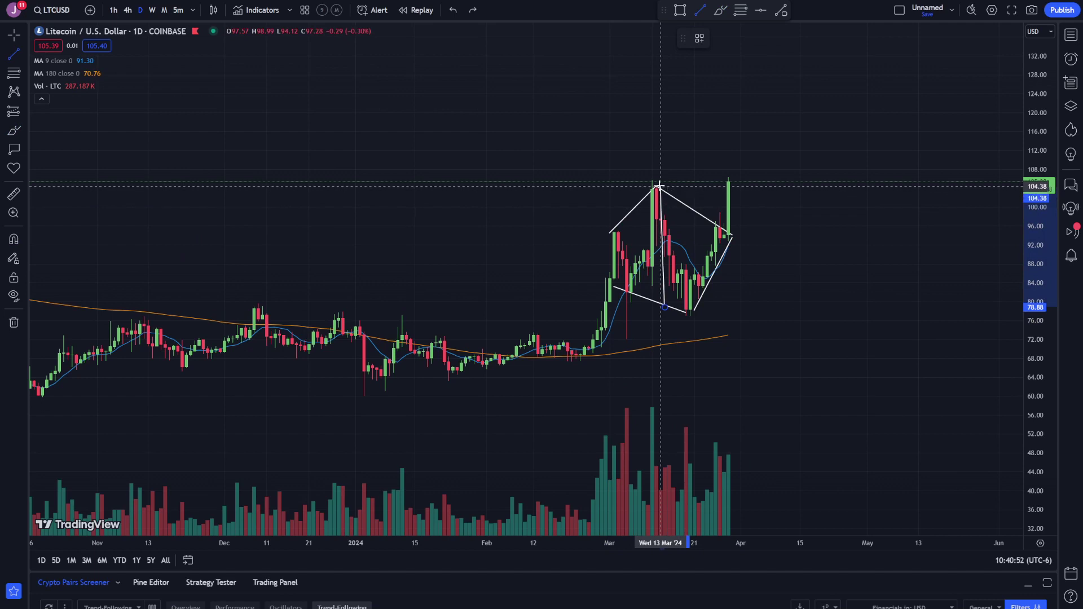
click(660, 185)
drag(665, 308, 732, 213)
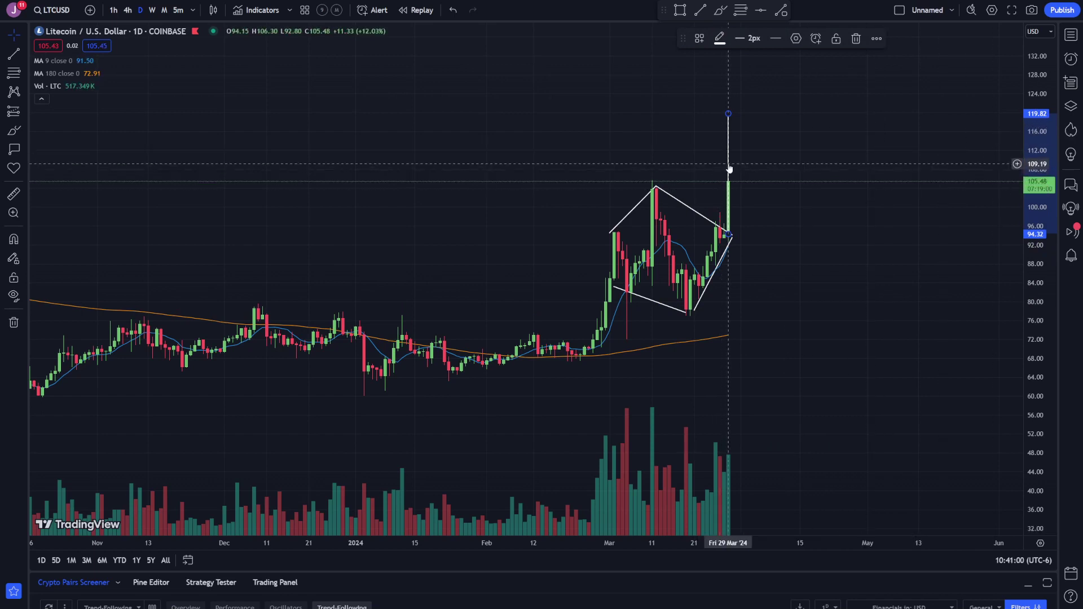
drag(729, 164, 733, 295)
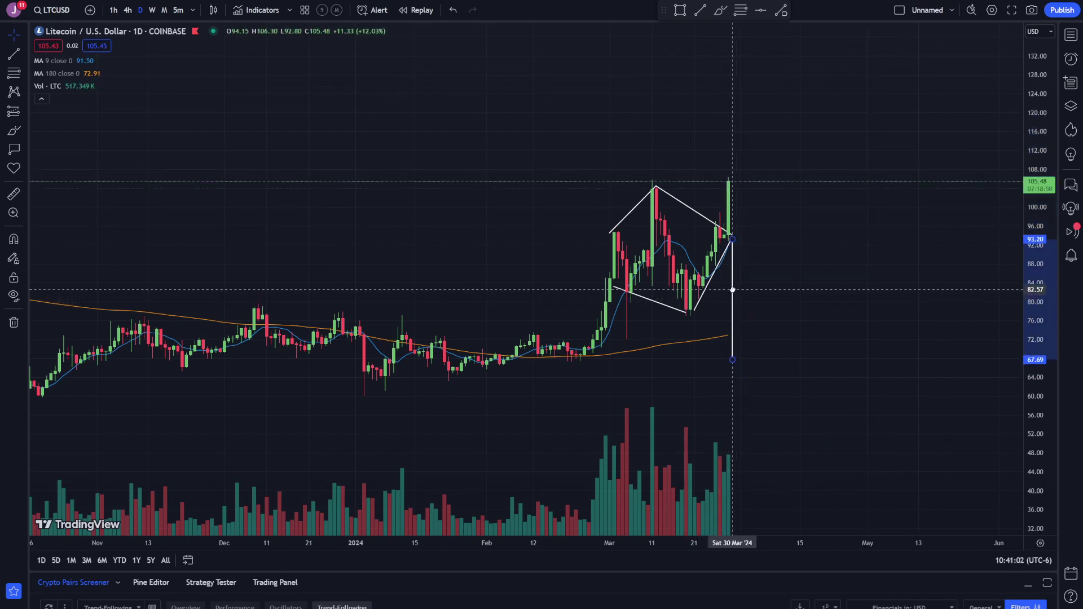
key(Delete)
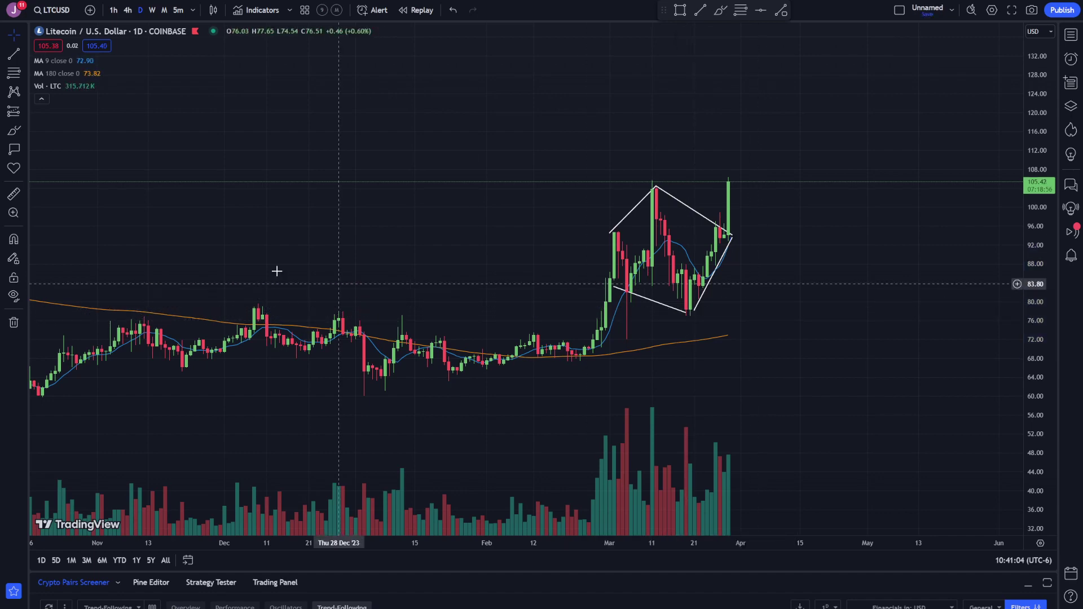
Bring Litecoin's full daily price history since 2017 into view and circle the December 2017 peak with the green brush
mouse_move(586, 330)
mouse_down()
mouse_move(617, 250)
mouse_move(573, 334)
mouse_up()
scroll(615, 225, down, 1)
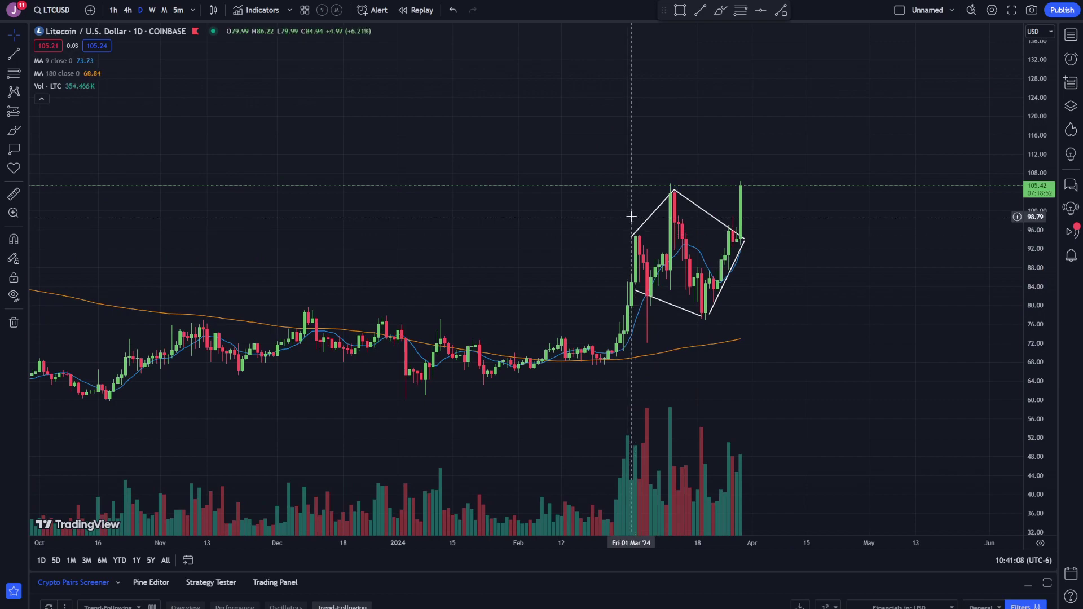
scroll(578, 249, down, 1)
scroll(578, 249, down, 8)
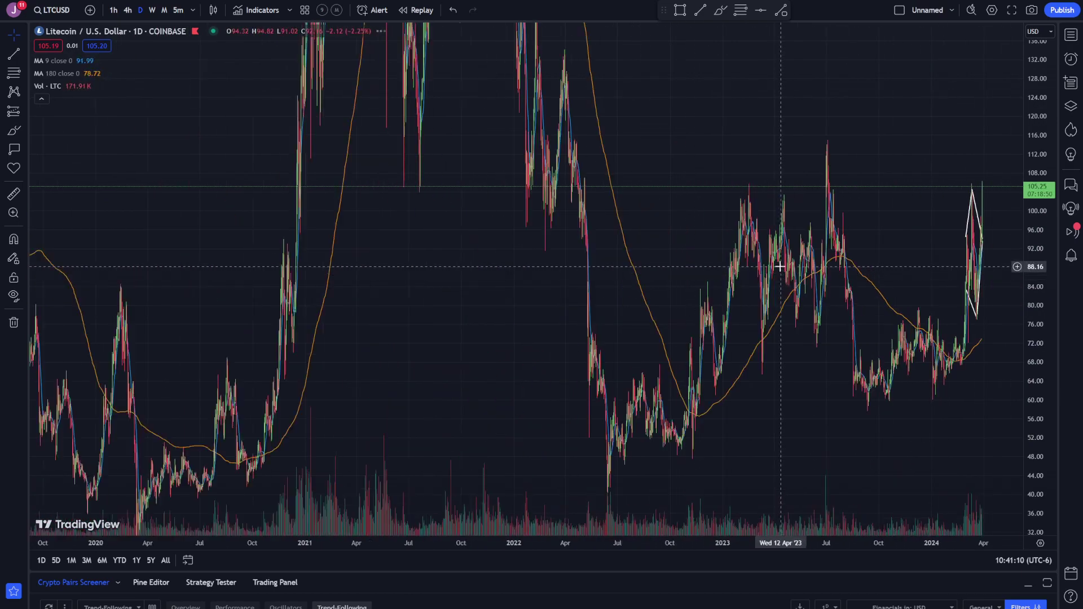
scroll(930, 247, down, 2)
drag(1037, 96, 1037, 343)
scroll(924, 382, up, 4)
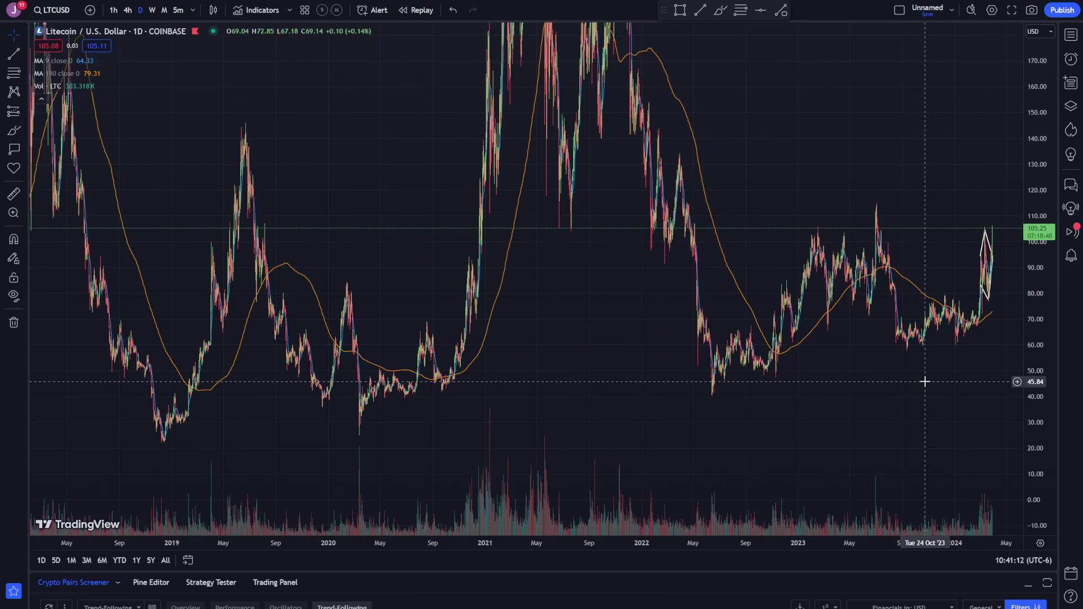
drag(1027, 241, 1031, 268)
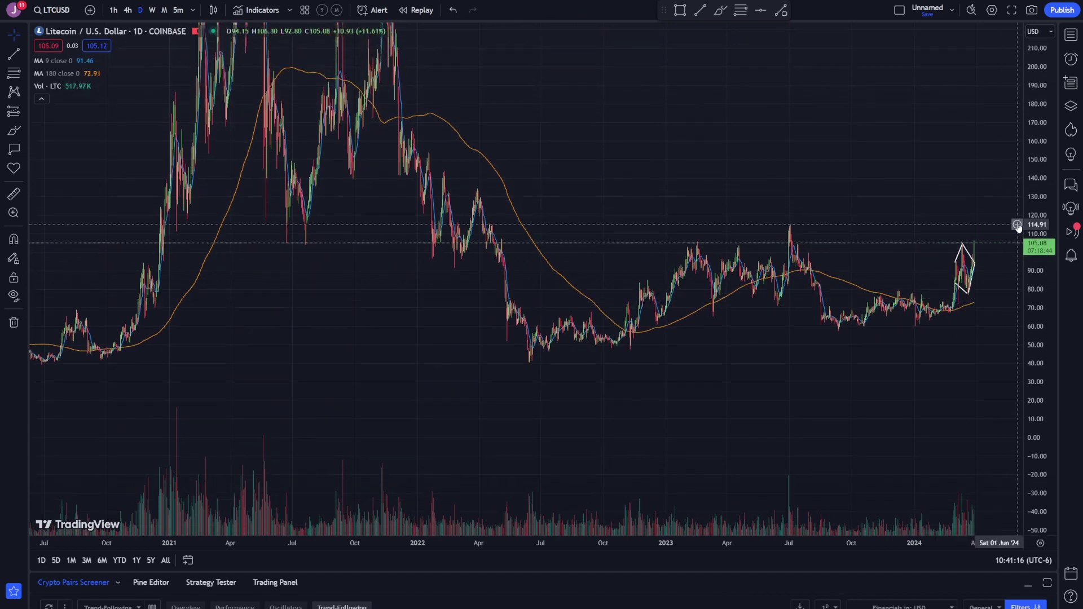
drag(1037, 132, 1039, 169)
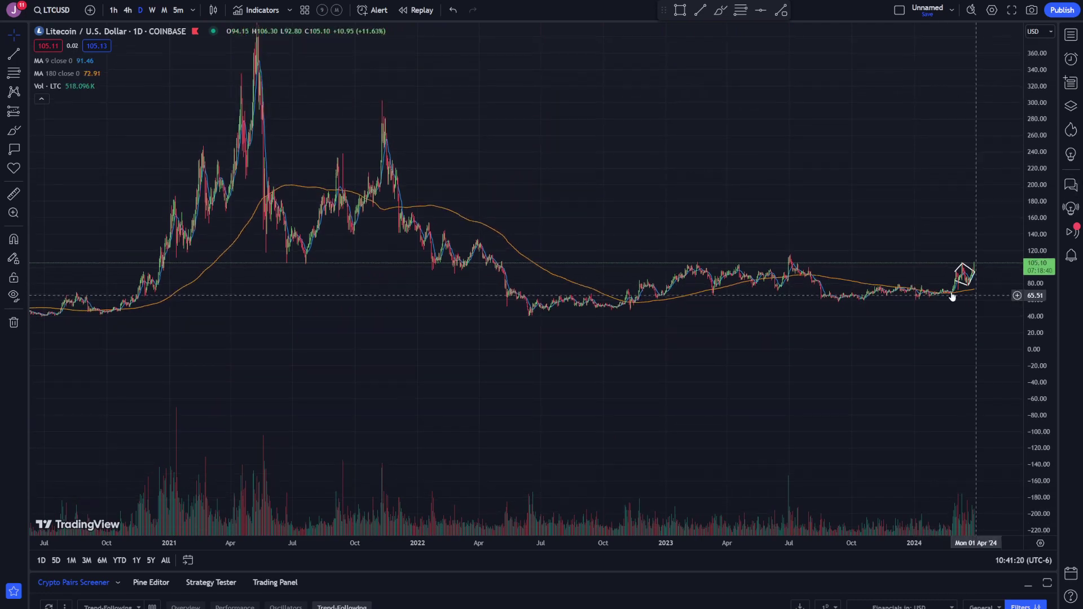
scroll(811, 294, down, 4)
drag(1038, 159, 1040, 226)
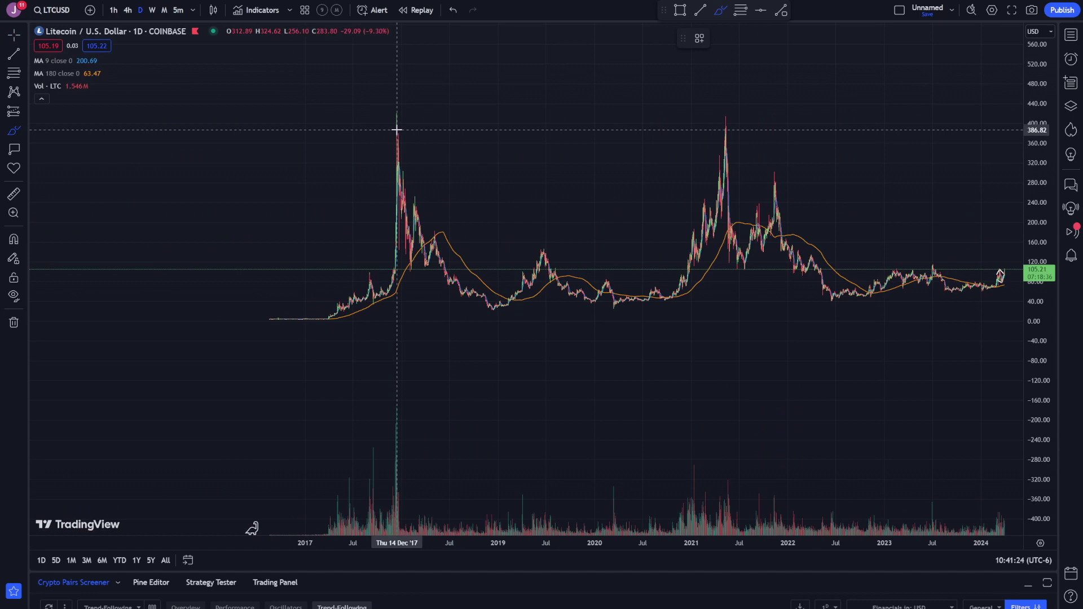
drag(399, 121, 395, 122)
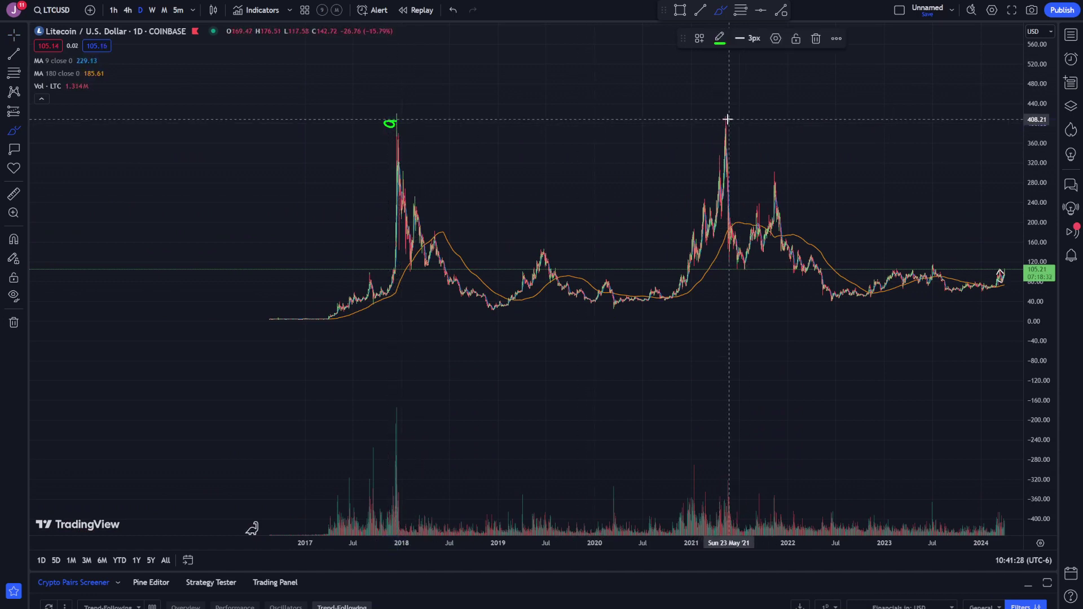
key(ctrl+z)
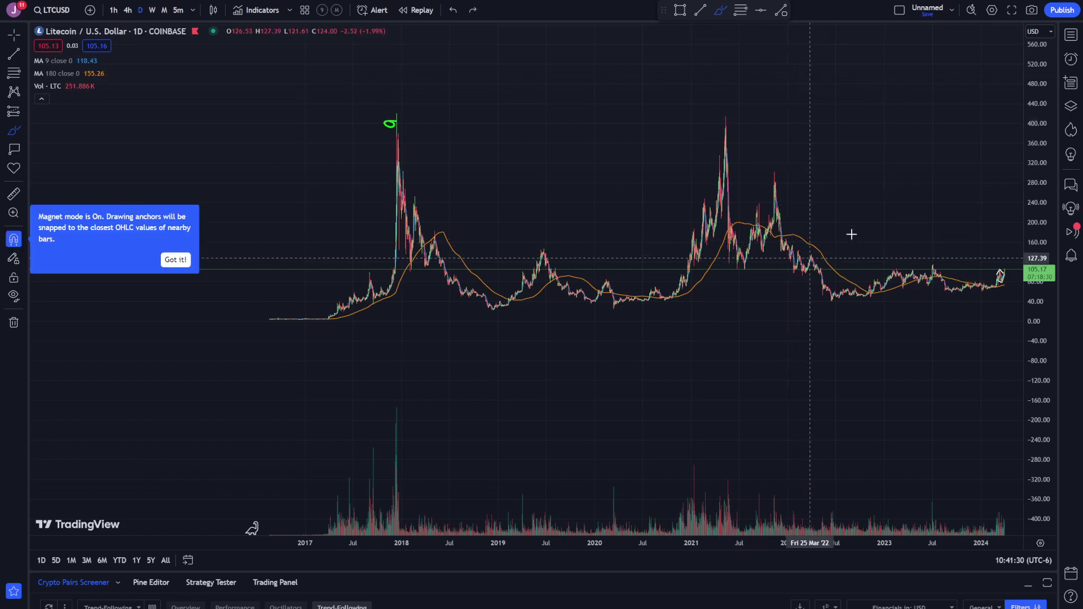
Measure the price move from about 107.76 at the latest candles up to about 302.36, the level of the November 2021 peak
scroll(692, 224, up, 3)
scroll(693, 225, up, 1)
click(13, 194)
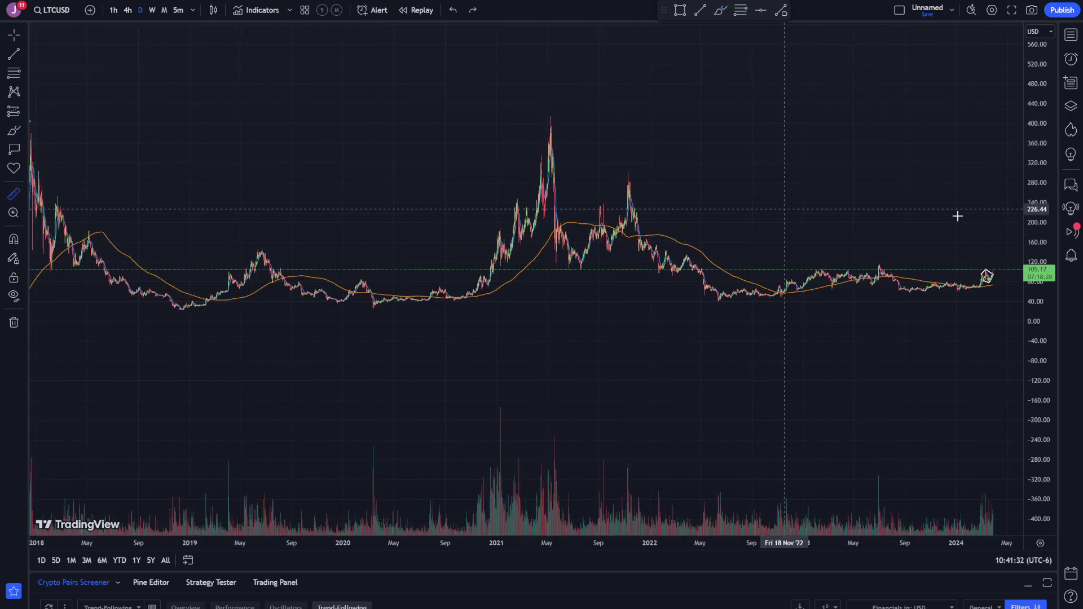
click(1002, 267)
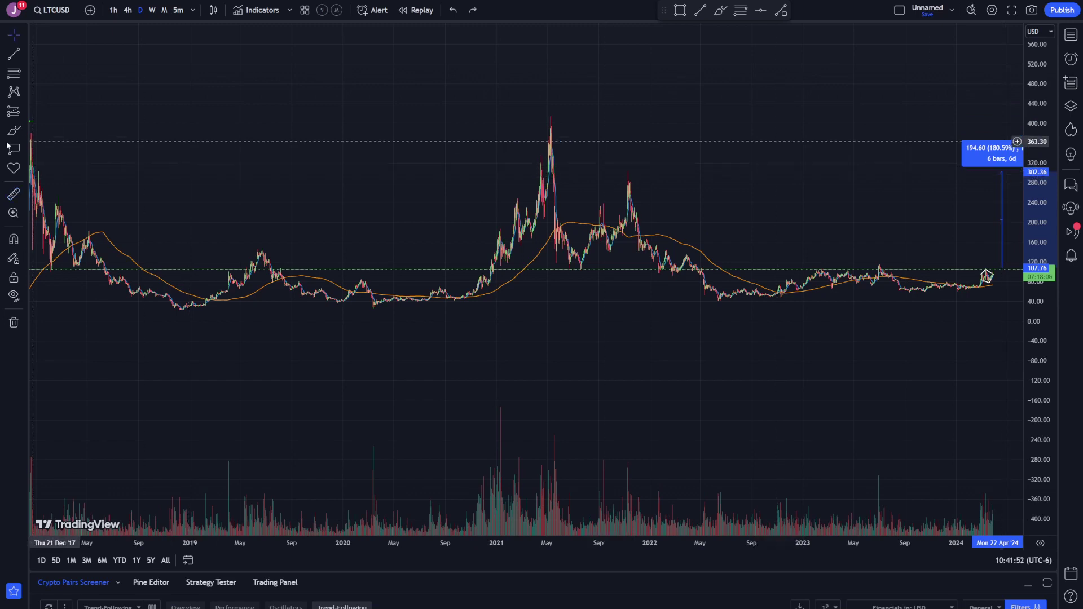
Circle the November 2021 and May 2021 peaks with the green brush and undo the marks
drag(629, 169, 625, 171)
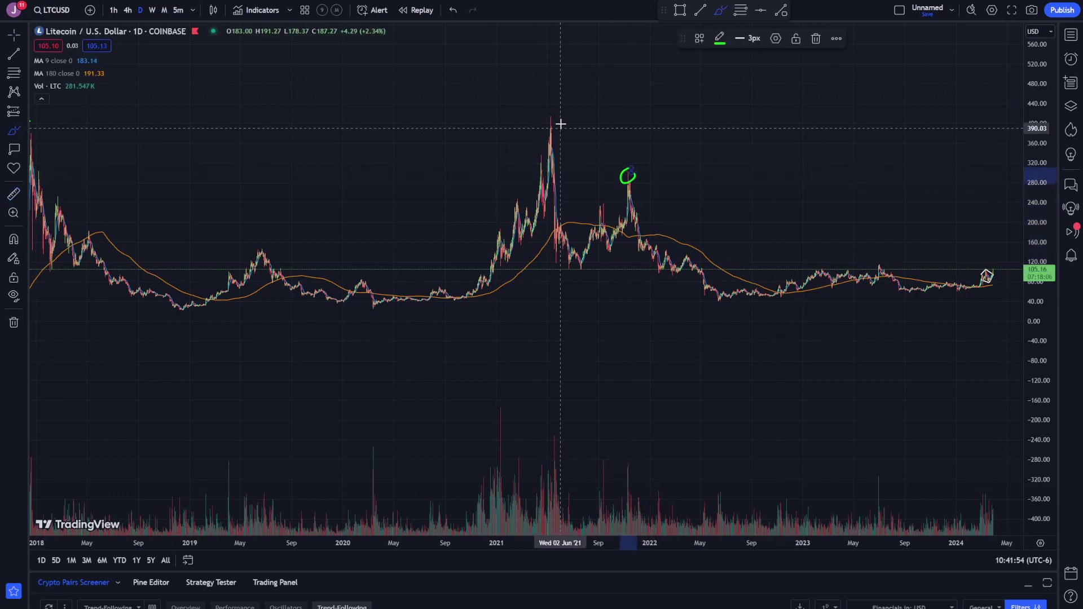
drag(552, 119, 550, 120)
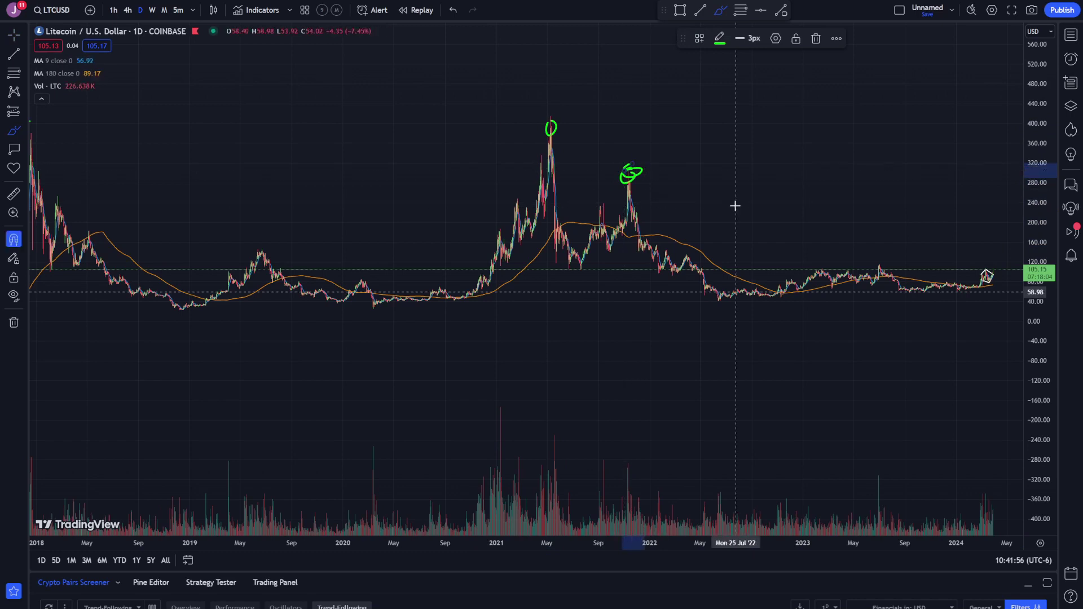
key(ctrl+z)
key(ctrl+z)
Brush a horizontal resistance stroke at about 300 and another stroke beneath it from 2021 into 2022, undoing both
drag(580, 170, 738, 171)
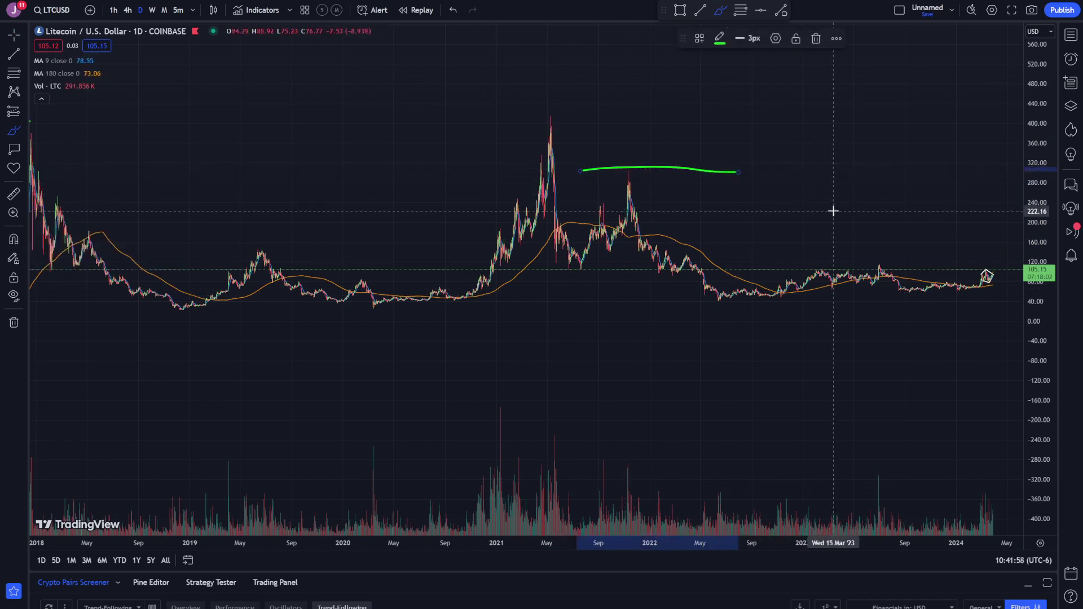
key(ctrl+z)
mouse_move(582, 237)
mouse_down()
mouse_move(640, 152)
mouse_move(788, 256)
mouse_up()
key(ctrl+z)
Enlarge the 2021–2024 price range, mark the mid-2023 peak with the green brush, and undo the mark
scroll(897, 303, up, 5)
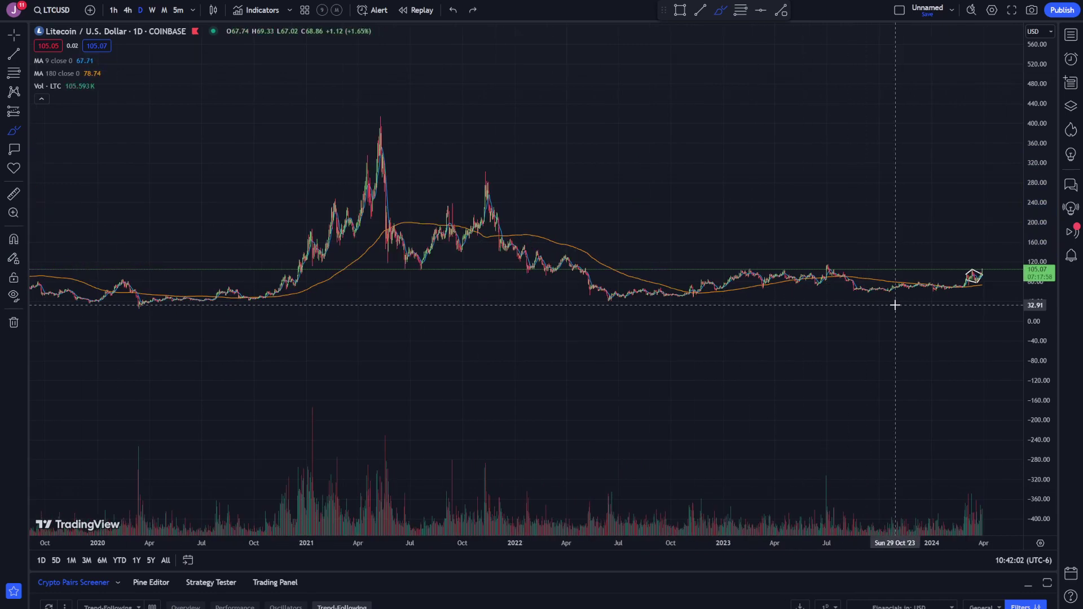
drag(1044, 363, 1045, 293)
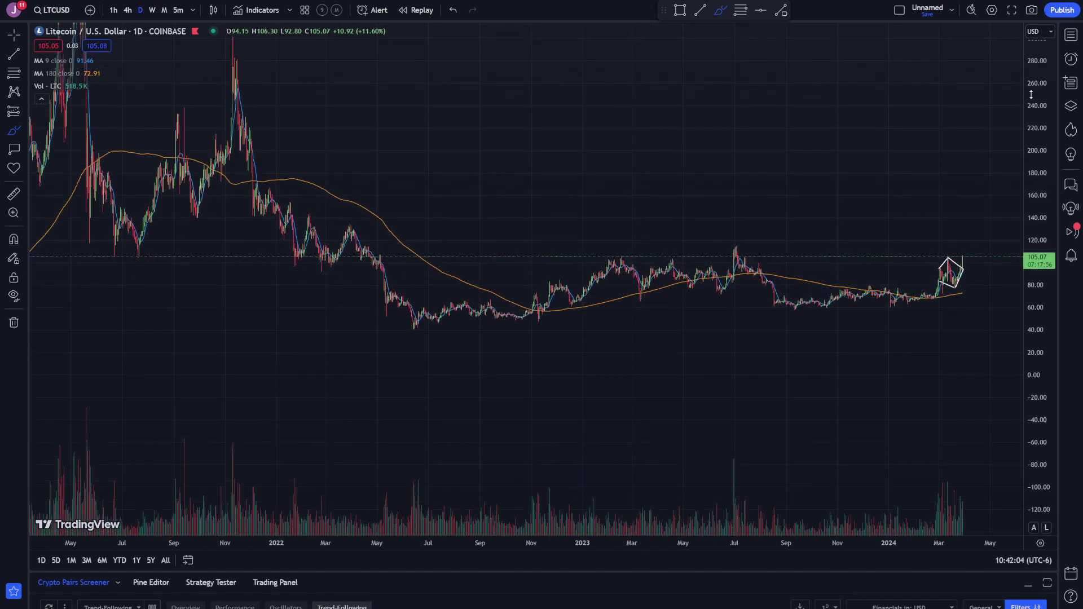
click(23, 52)
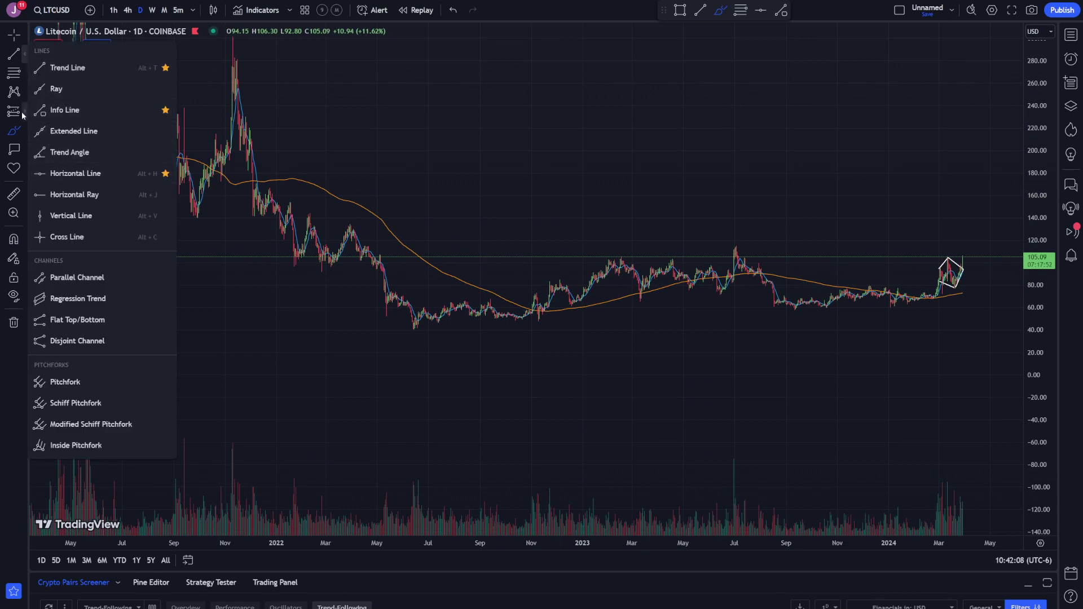
click(16, 136)
drag(744, 244, 734, 242)
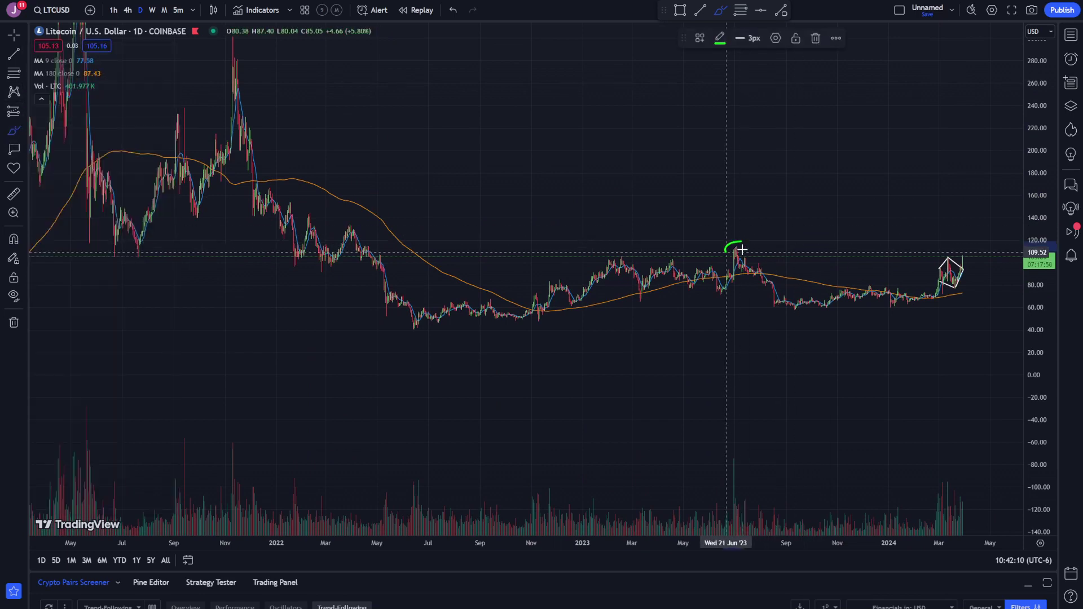
key(ctrl+z)
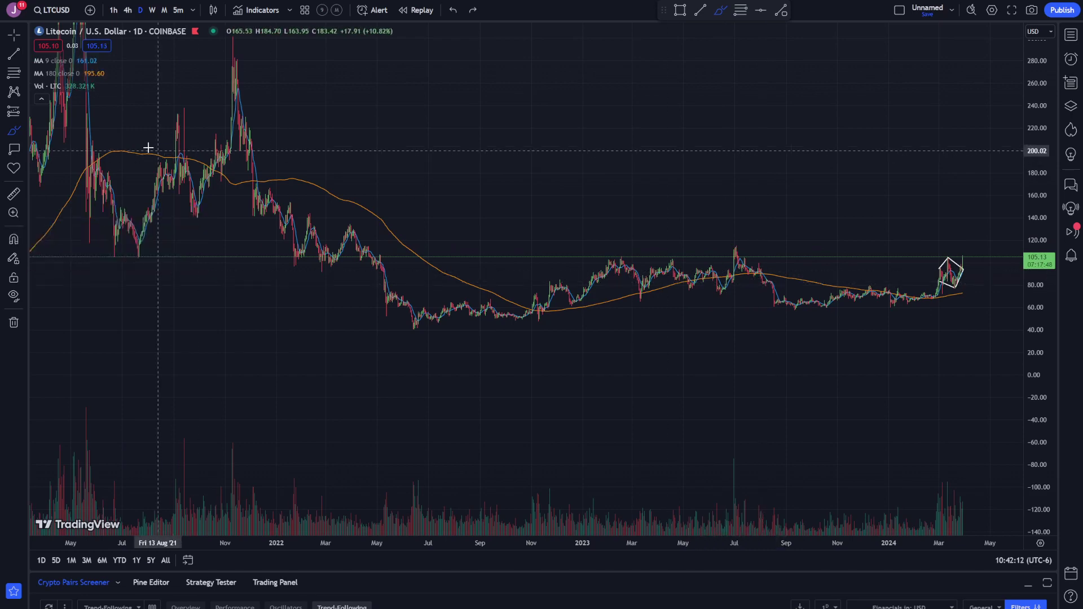
Place a horizontal line at 115.18 on the July 2023 peak
click(25, 57)
click(113, 176)
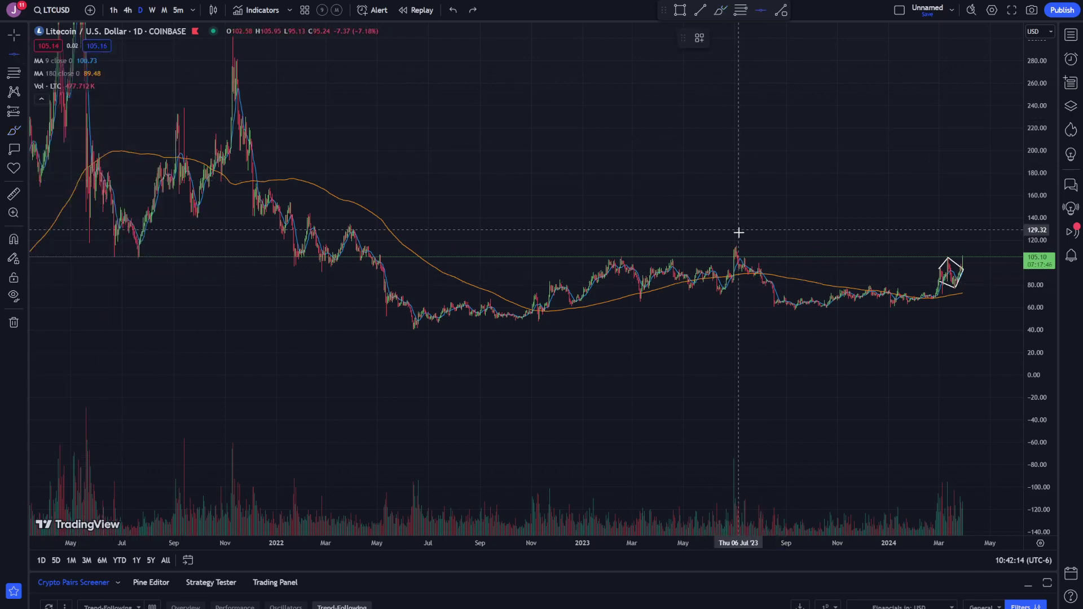
click(744, 247)
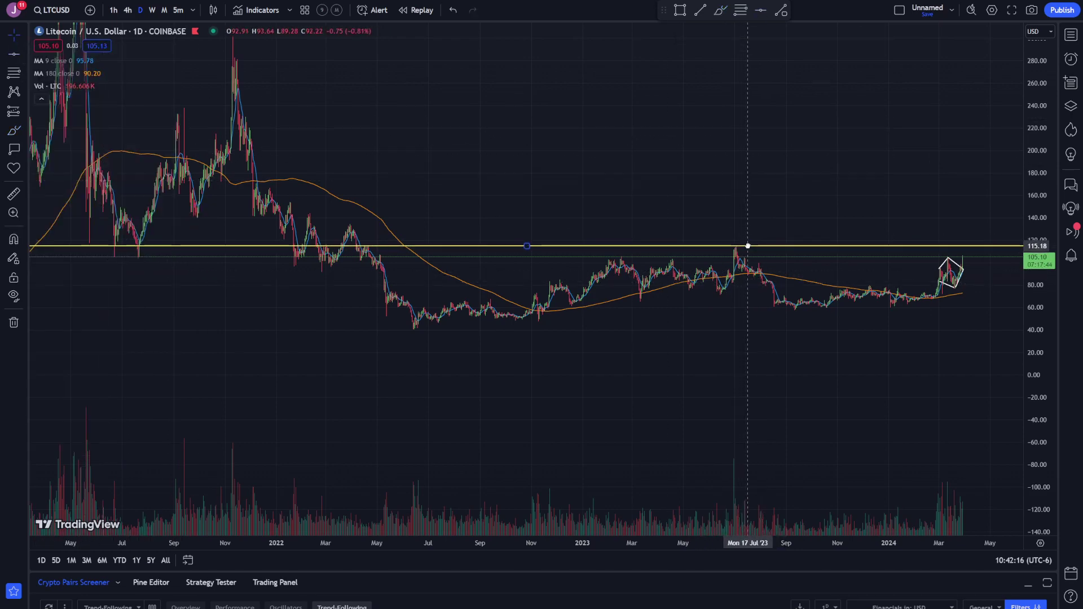
Circle the July 2023, November 2021 and late-2017 peaks with the green brush
scroll(761, 207, right, 1)
scroll(761, 207, right, 5)
scroll(887, 268, up, 6)
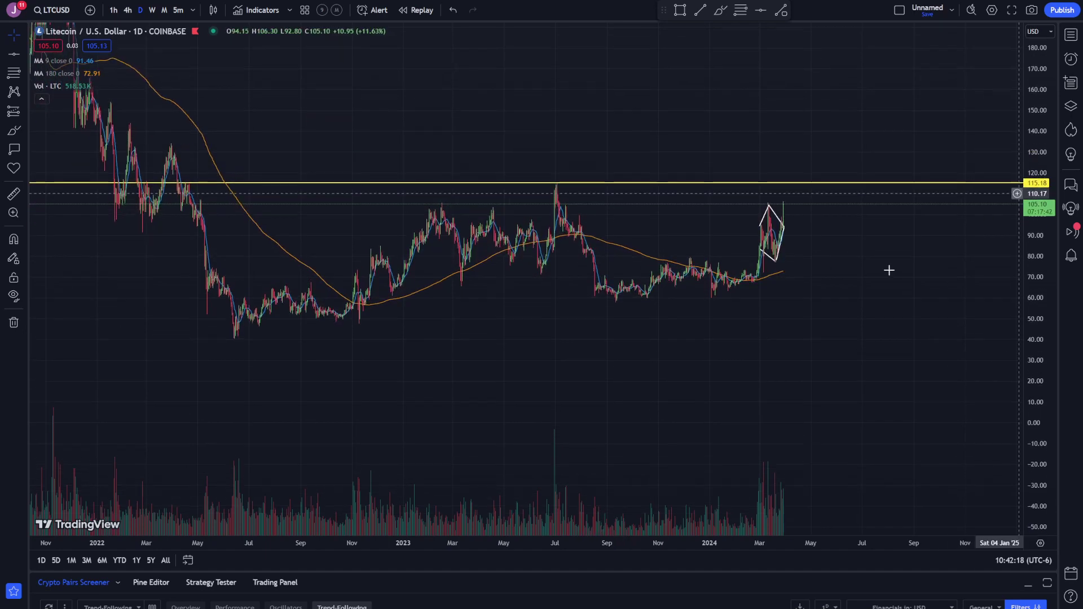
scroll(570, 265, down, 3)
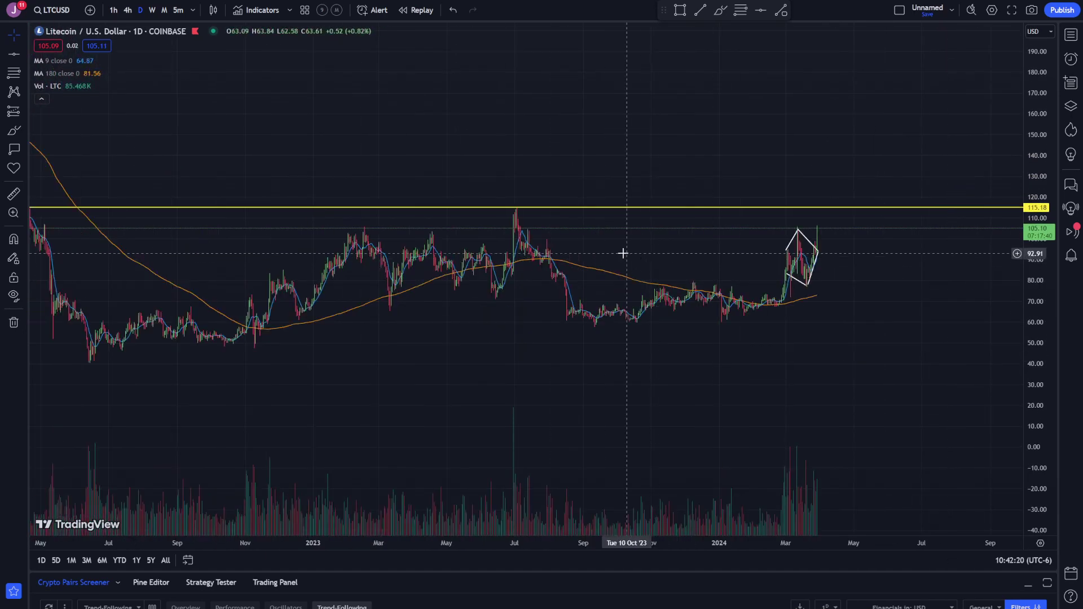
click(15, 131)
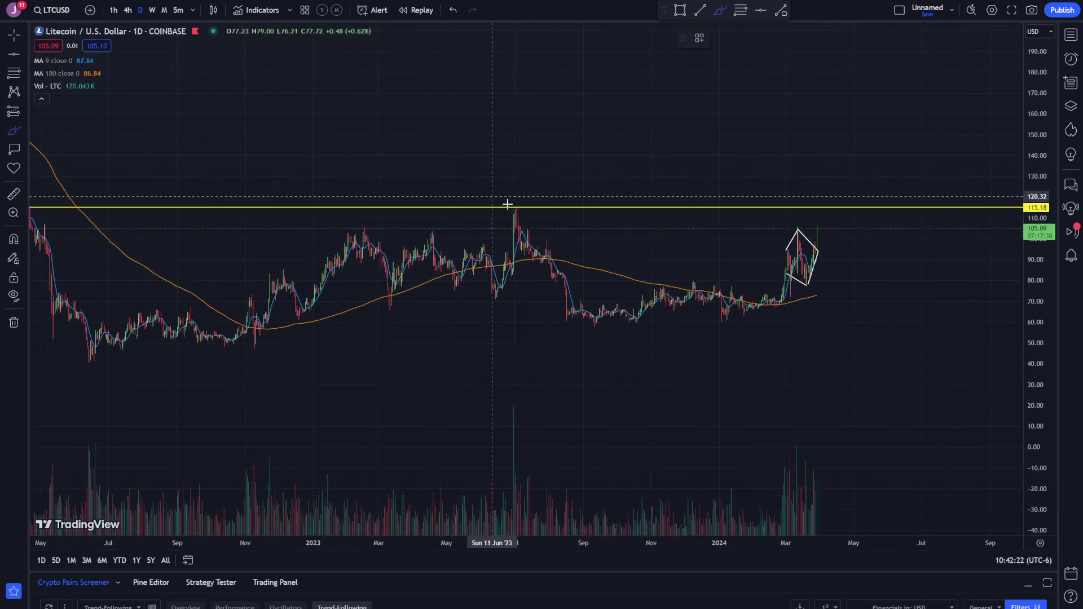
scroll(508, 208, down, 5)
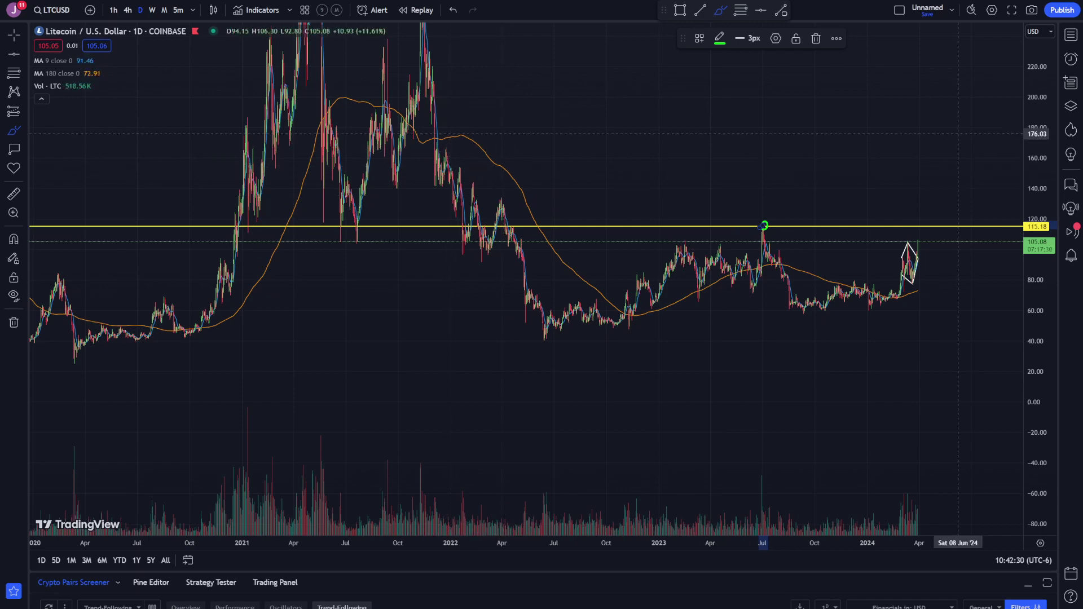
drag(1049, 79, 1049, 130)
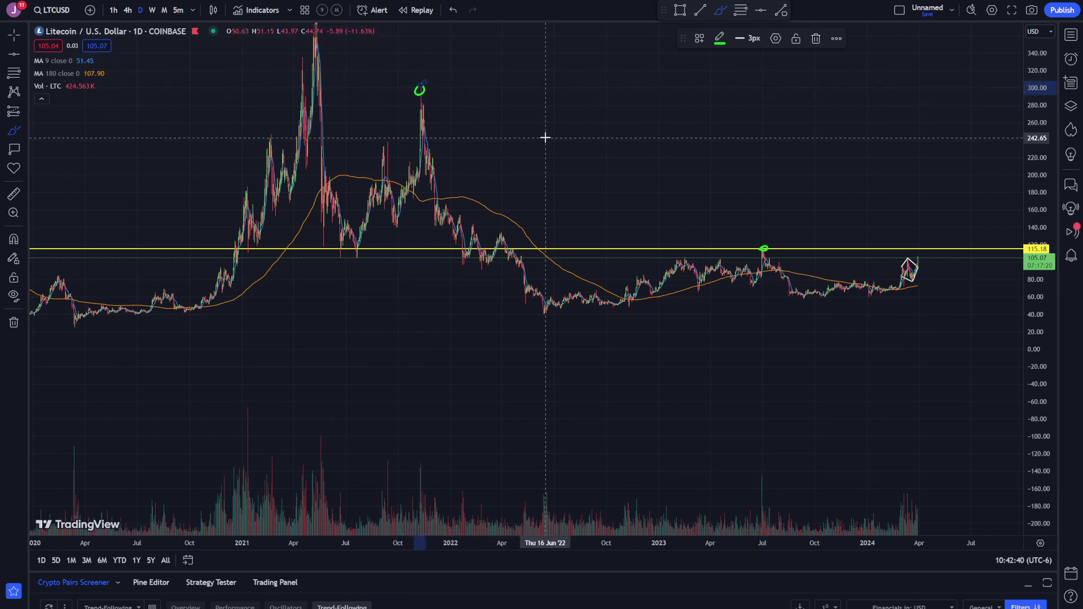
scroll(711, 175, down, 4)
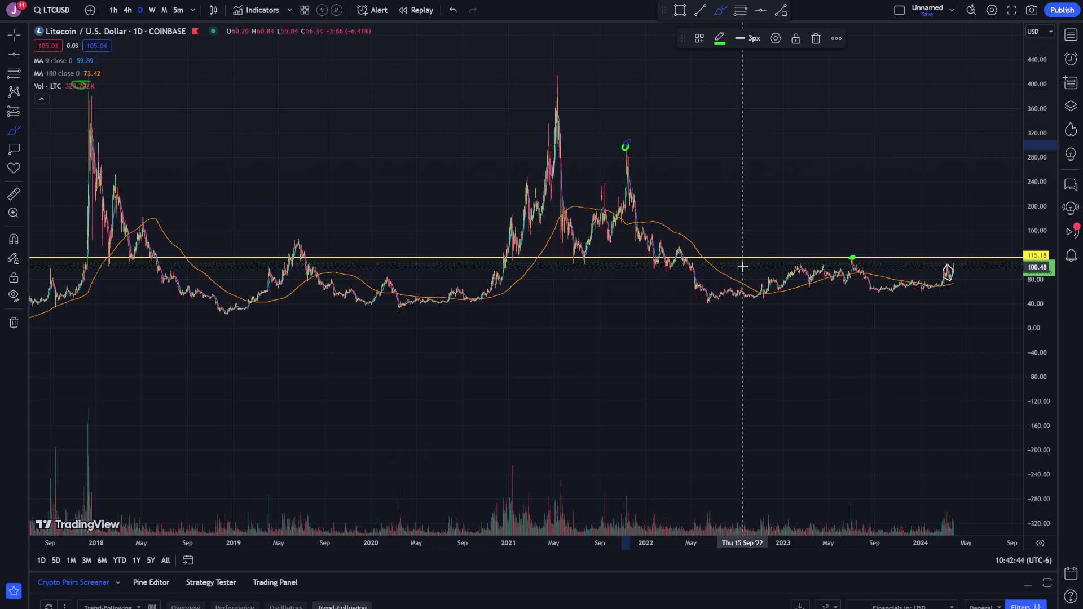
Switch the chart to the four-hour interval and stretch the price scale around the diamond pattern
scroll(852, 271, up, 3)
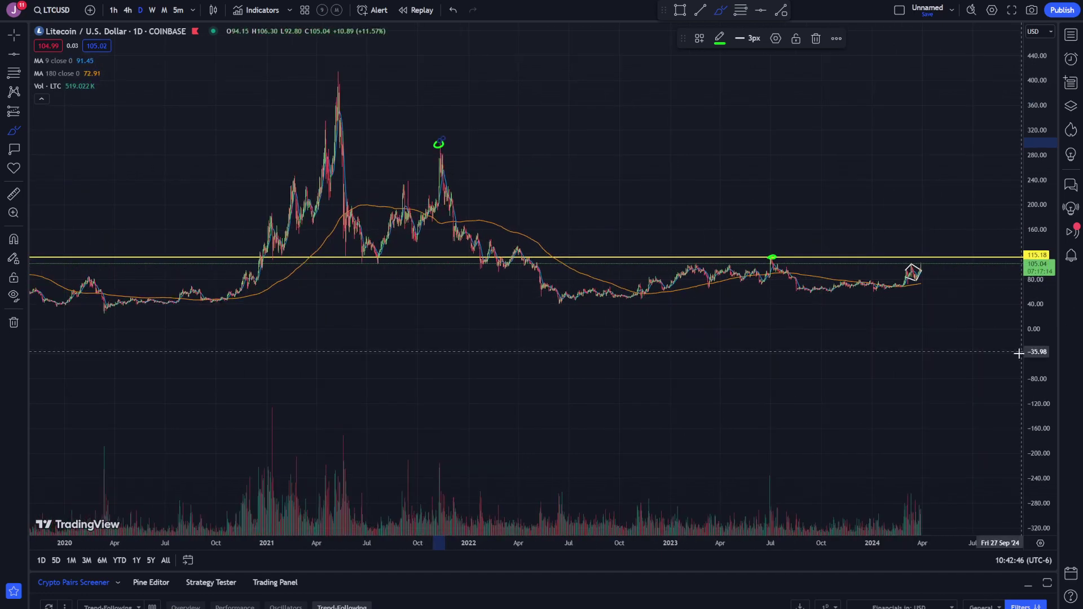
drag(1039, 351, 962, 235)
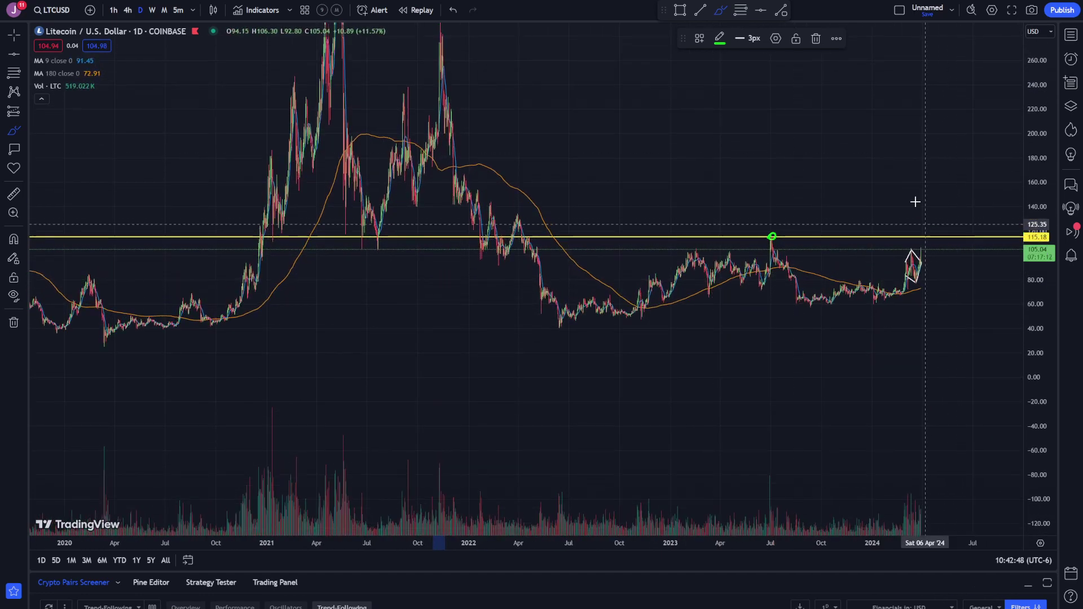
drag(1037, 367, 1038, 111)
scroll(878, 282, up, 4)
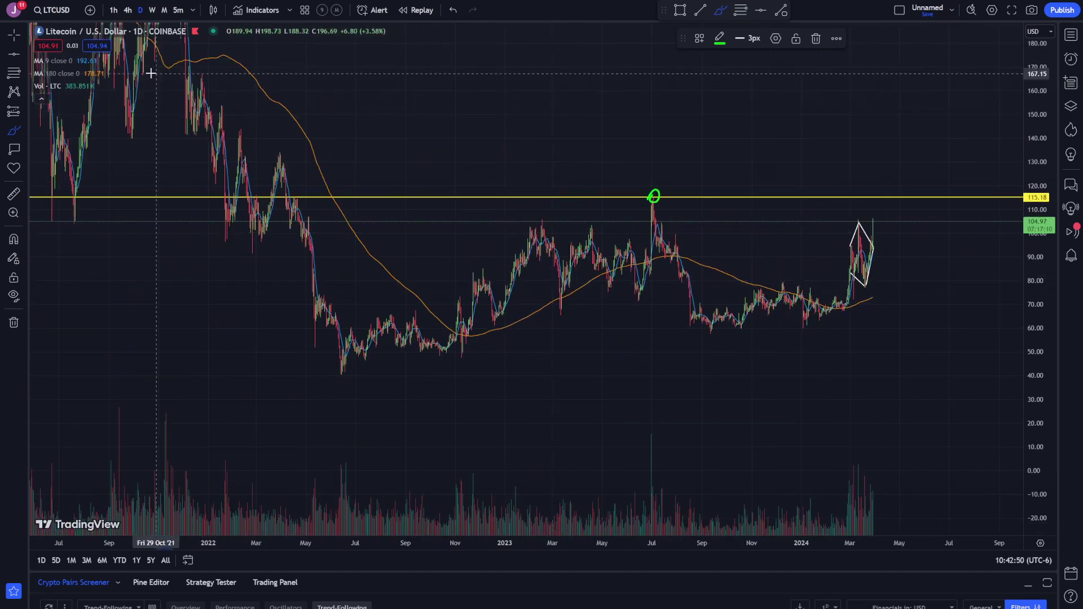
click(25, 57)
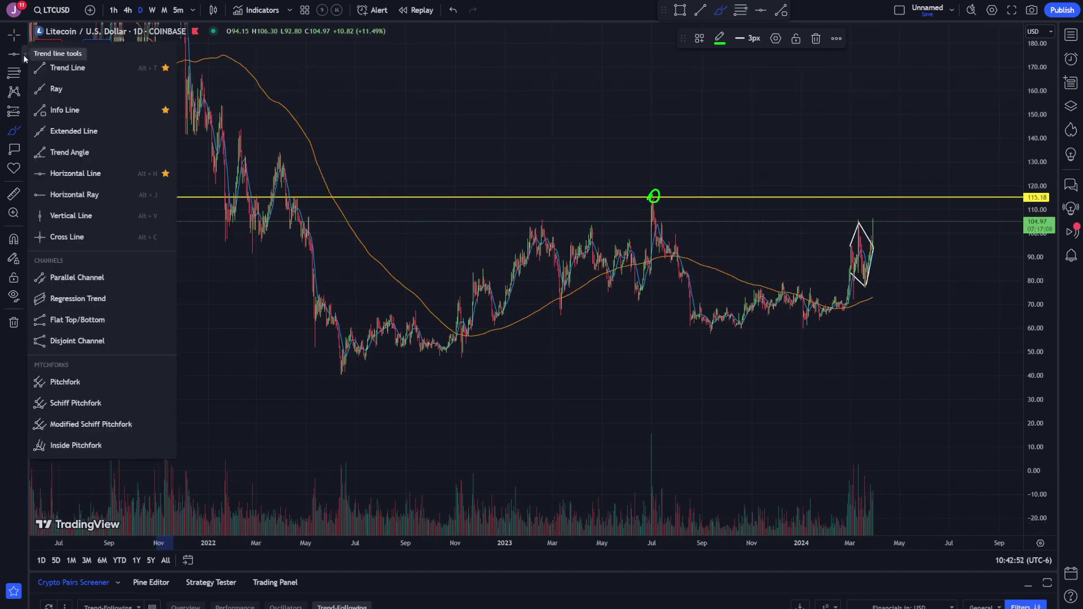
click(127, 10)
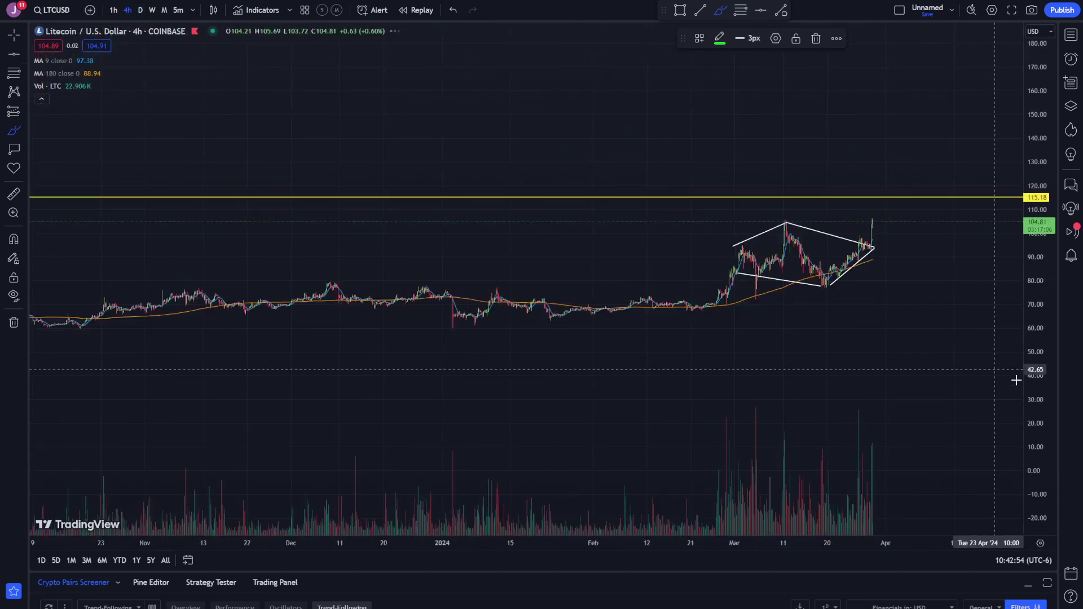
drag(1037, 384, 1037, 97)
click(13, 321)
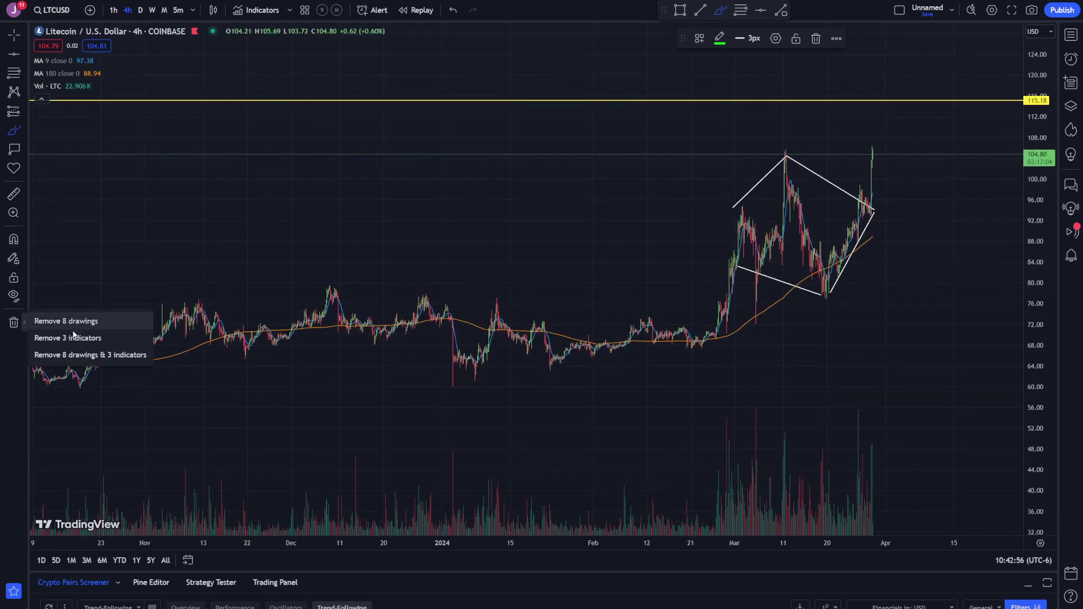
Extend the diamond's rising lower line past the 115.18 level and delete the diamond's other three lines
scroll(883, 176, up, 5)
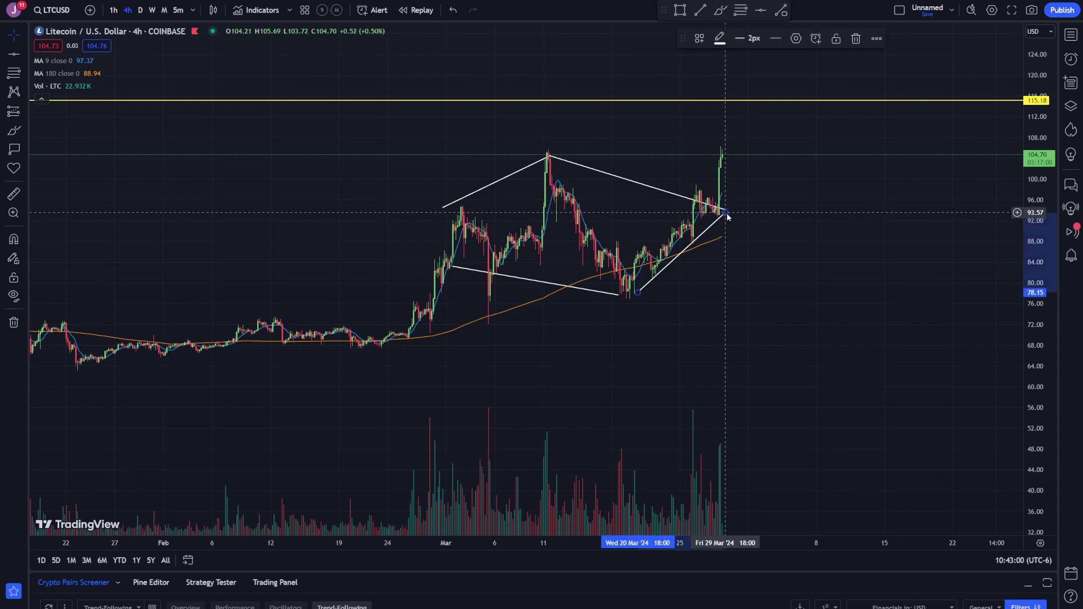
drag(726, 212, 858, 91)
drag(651, 186, 592, 146)
key(Delete)
click(564, 286)
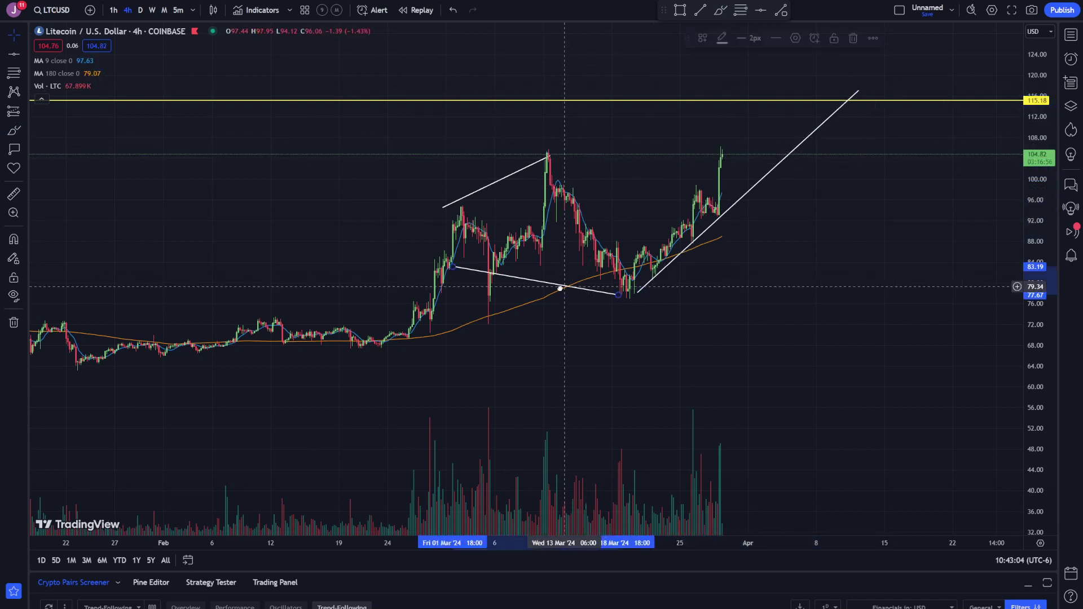
key(Delete)
drag(483, 187, 395, 209)
click(398, 204)
key(Delete)
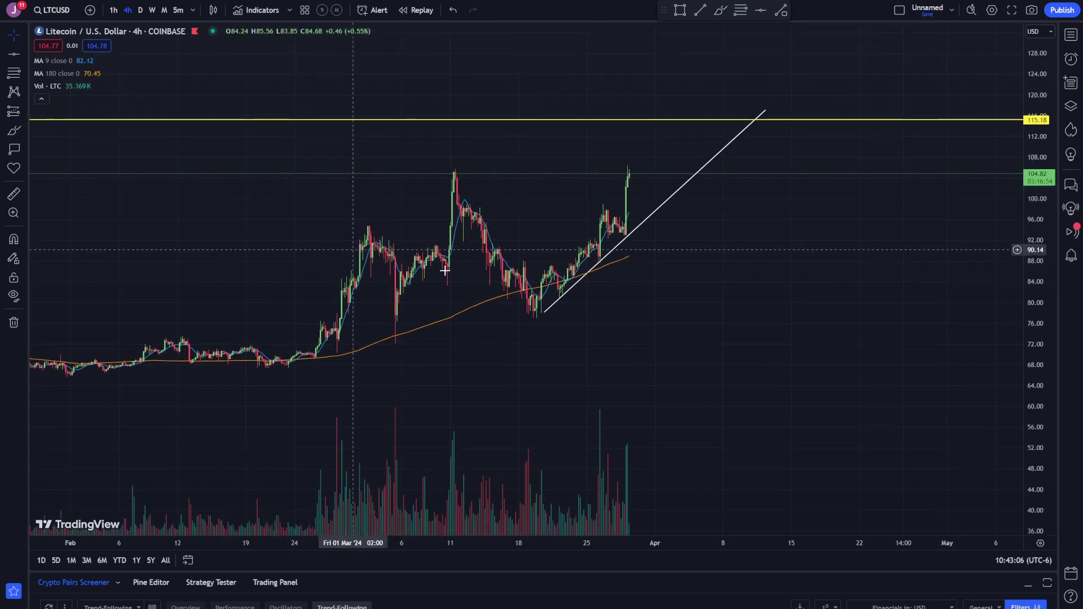
Pull the rising support line's lower end back to about 75 at 18 March
drag(353, 249, 473, 223)
scroll(593, 256, up, 6)
drag(494, 313, 914, 367)
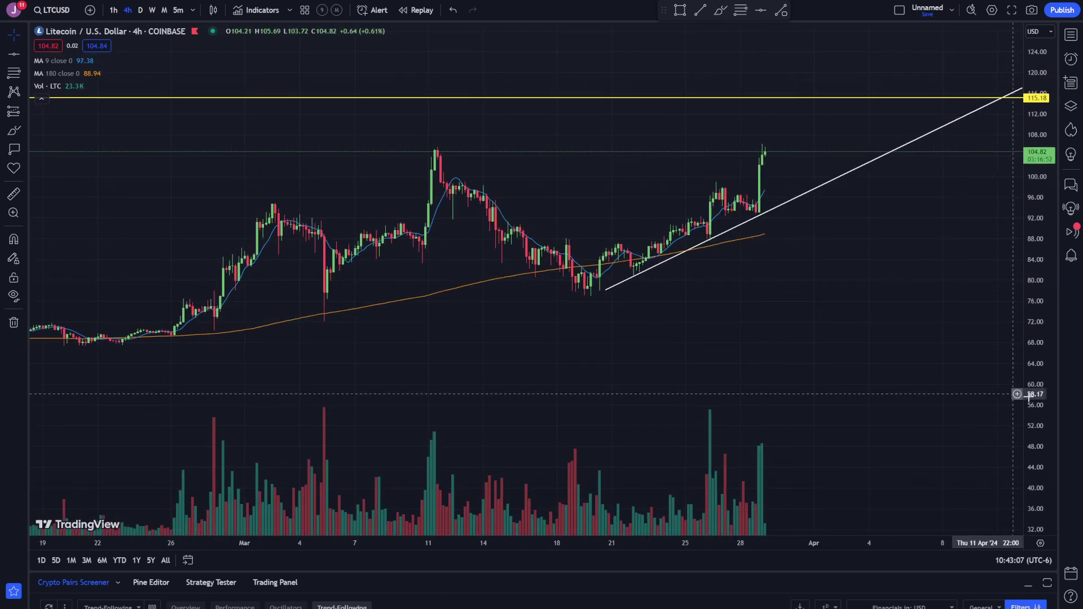
scroll(740, 342, up, 5)
drag(740, 342, 849, 340)
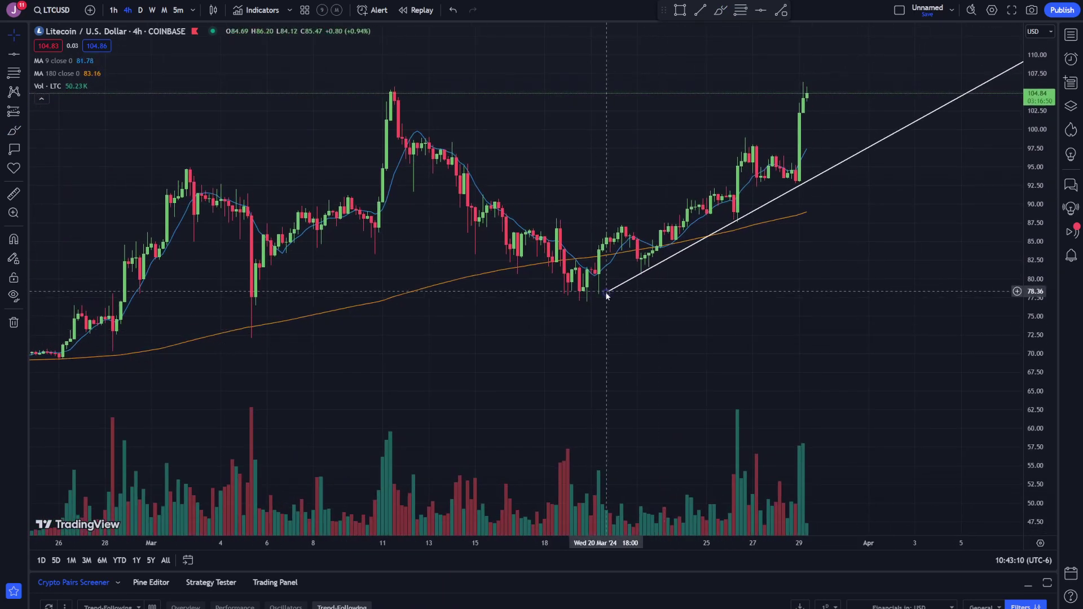
drag(606, 294, 552, 316)
drag(754, 300, 741, 340)
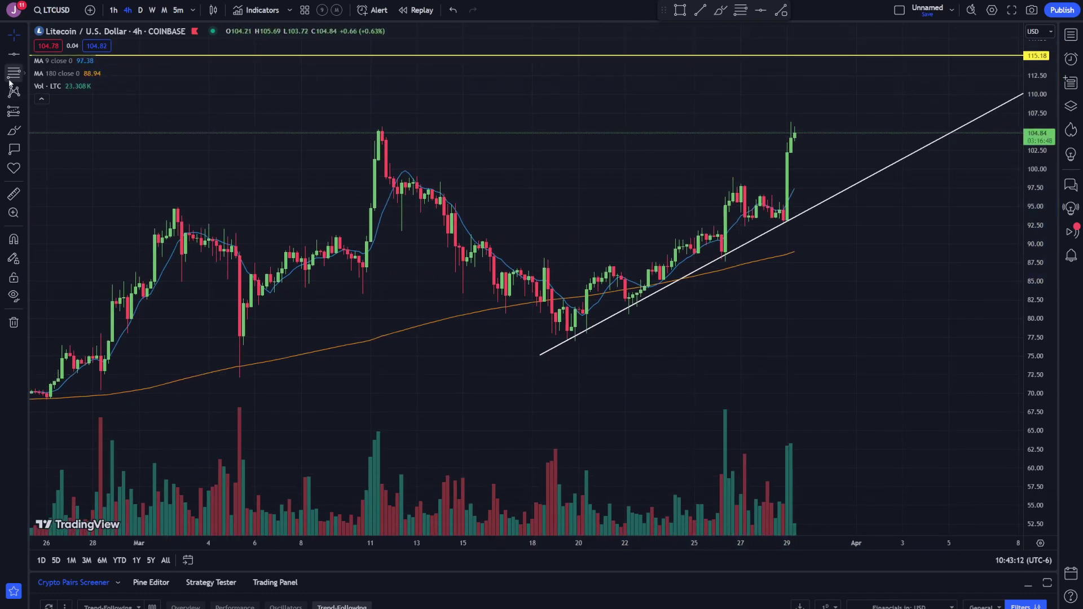
Draw an upper channel line from 86.64 to 103.62, circle its late-March touch point in green, and undo both
key(alt+t)
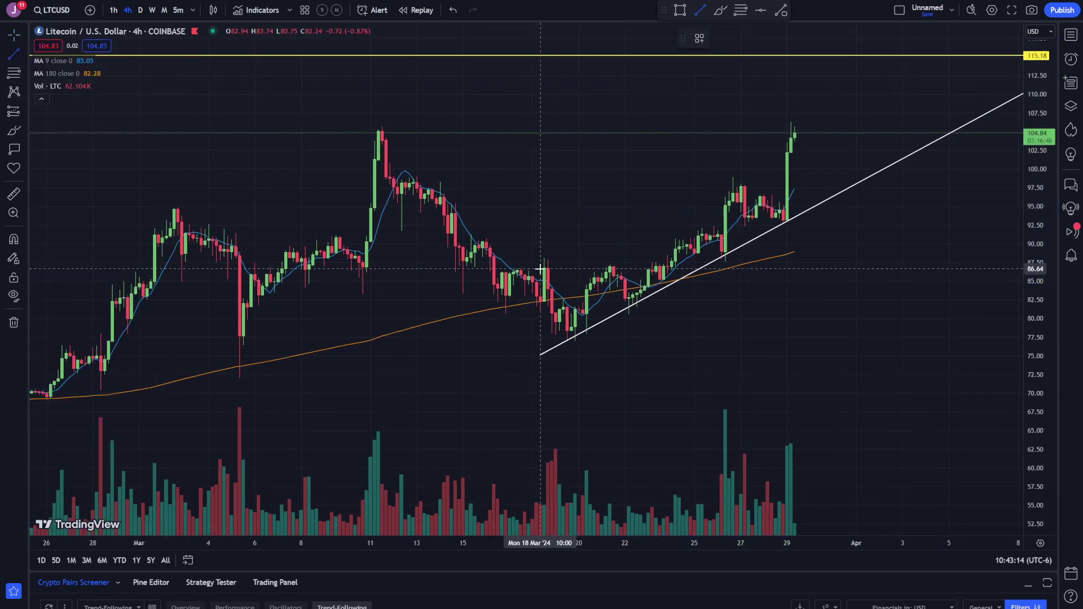
click(841, 142)
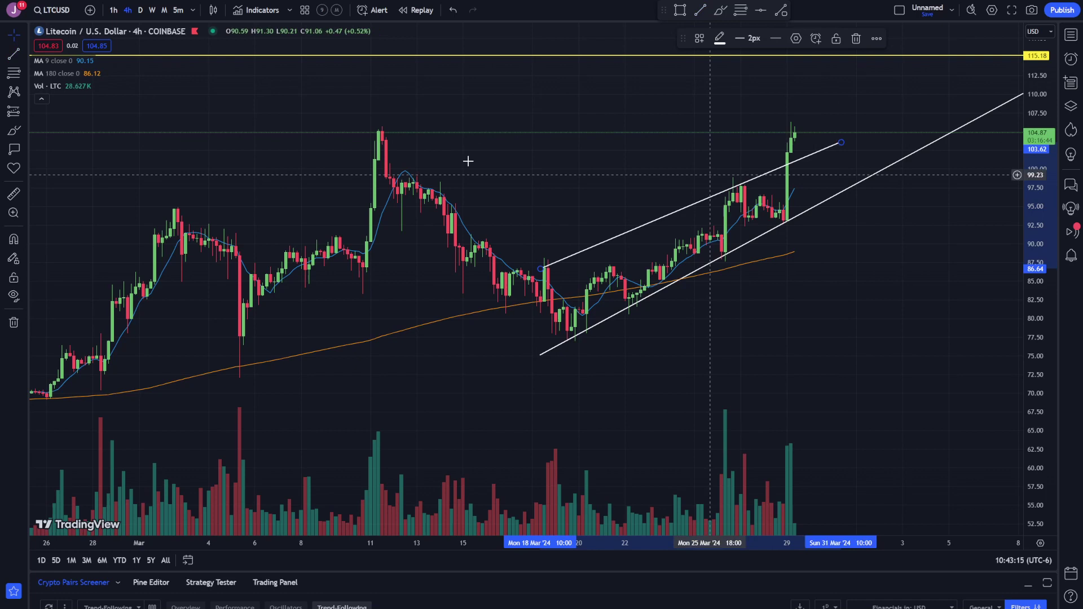
click(14, 130)
drag(718, 195, 736, 179)
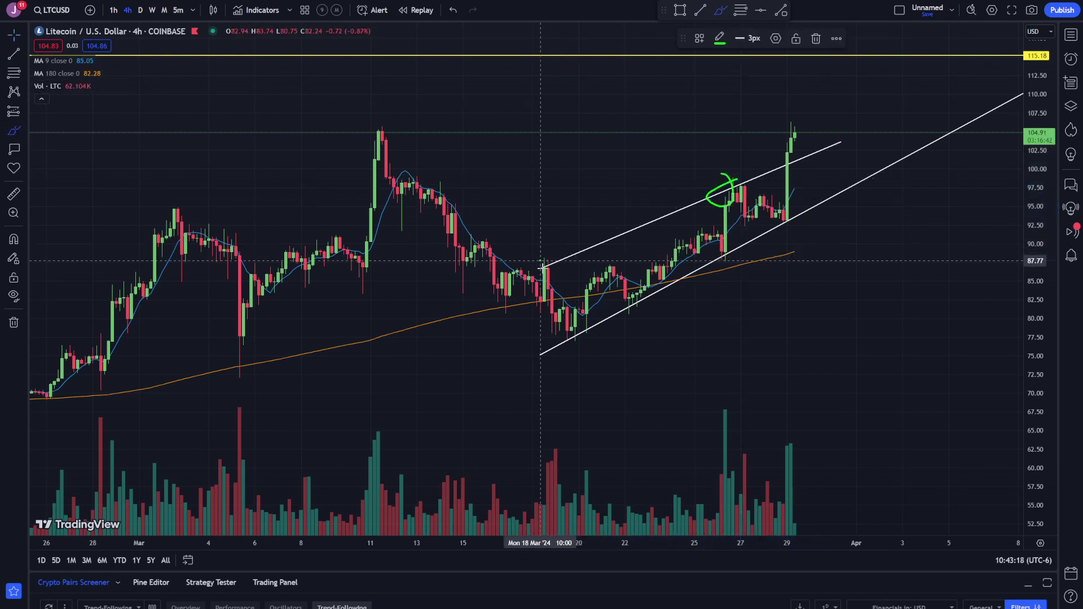
key(ctrl+z)
key(ctrl+z)
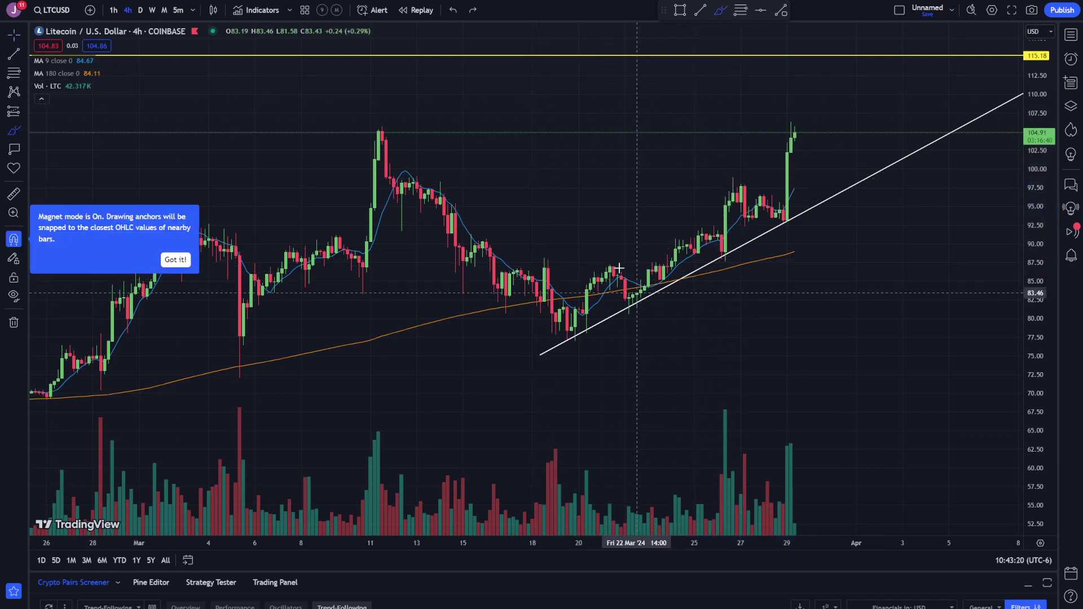
Draw an upper channel trend line from about 86.43 on 18 March to 107.58 on 3 April
click(14, 54)
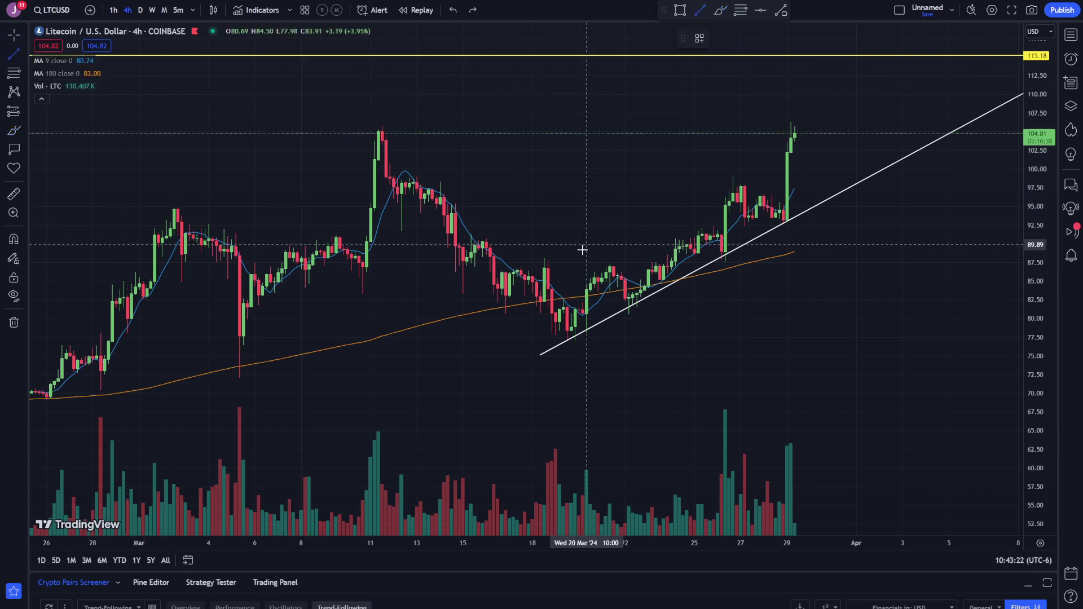
click(537, 270)
click(910, 114)
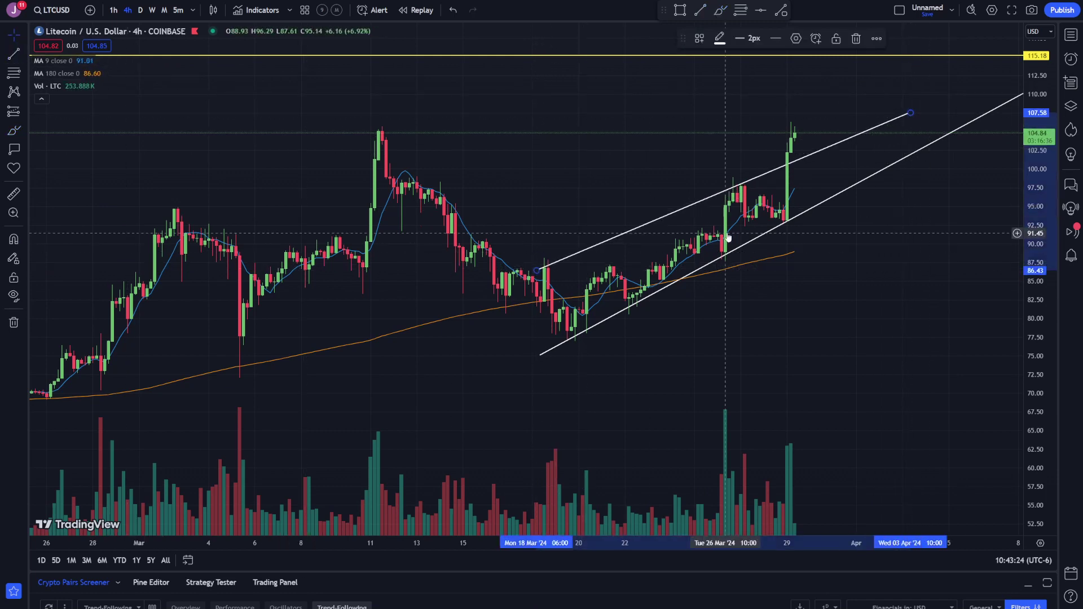
Draw a vertical line across the channel's height at 22 March and move it to the 29 March breakout, spanning 100.65 to 110.77
click(14, 55)
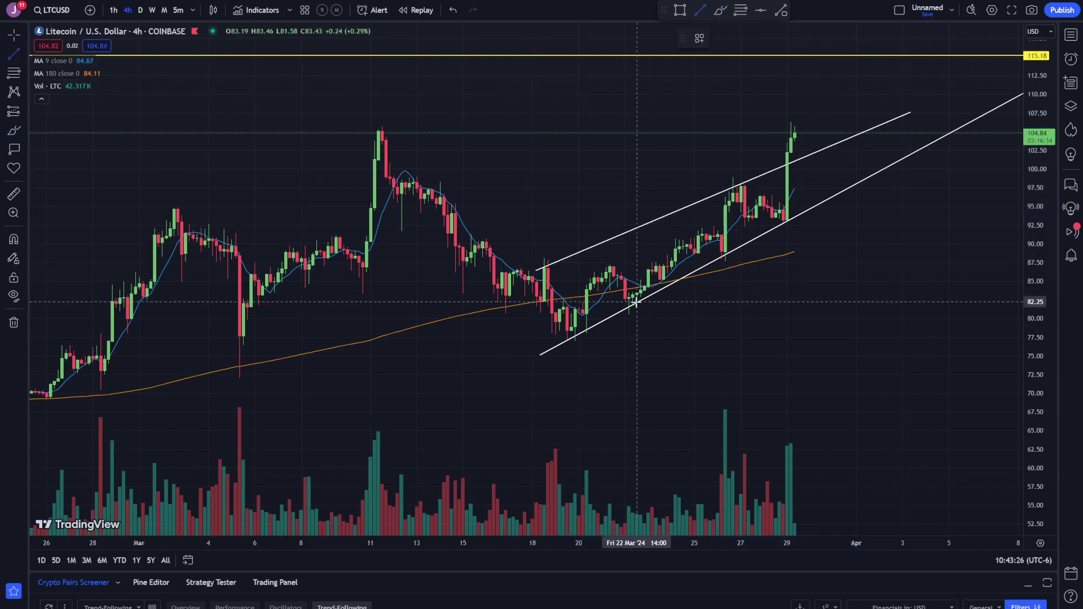
click(637, 230)
click(640, 268)
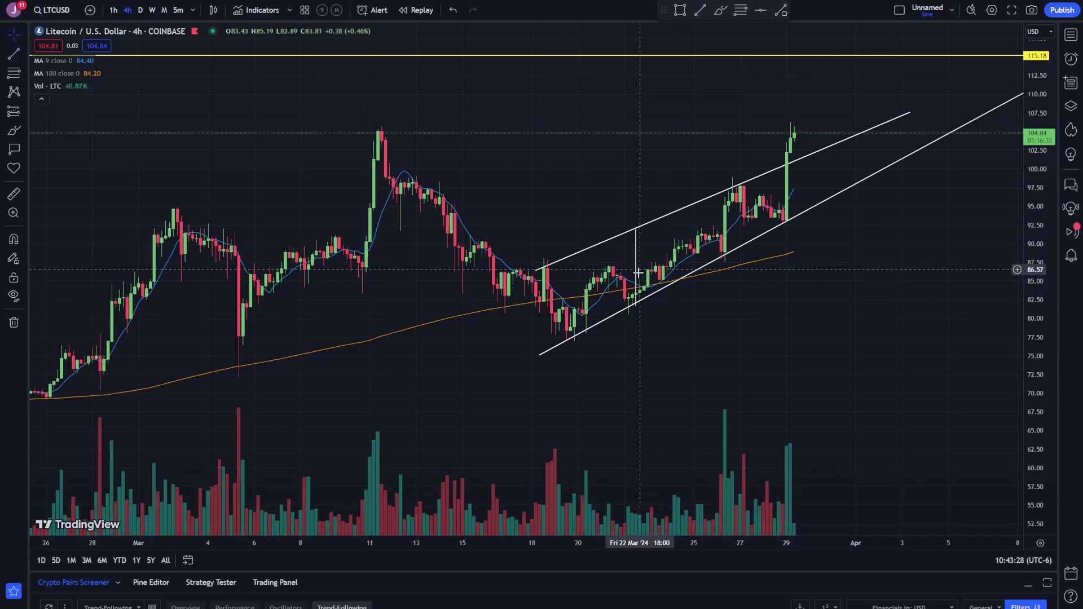
drag(637, 273, 787, 134)
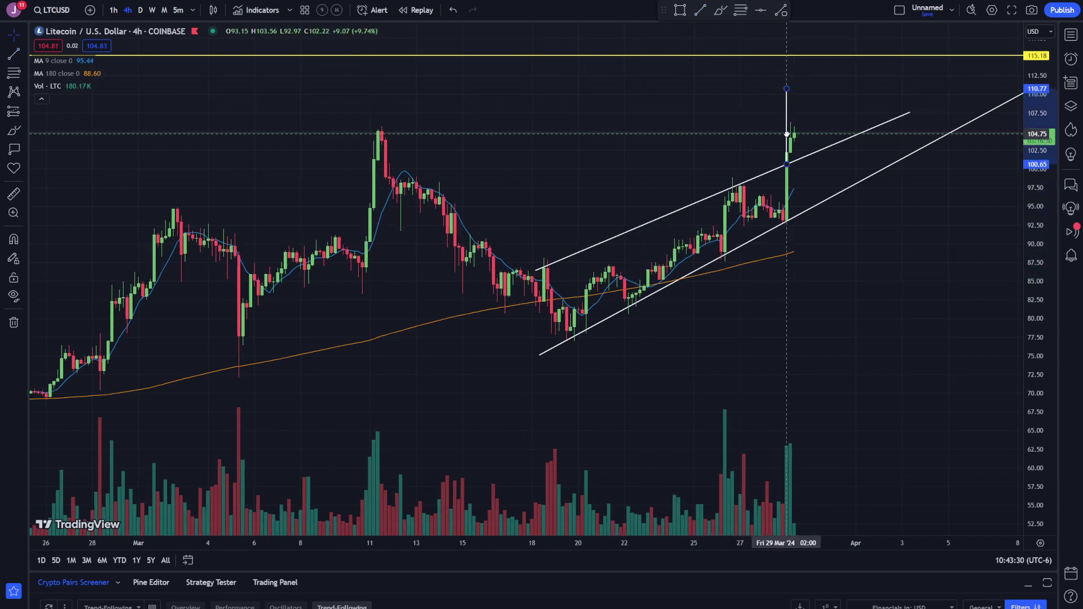
Check the target level at the top of the vertical projection line with the measure tool
drag(876, 116, 885, 148)
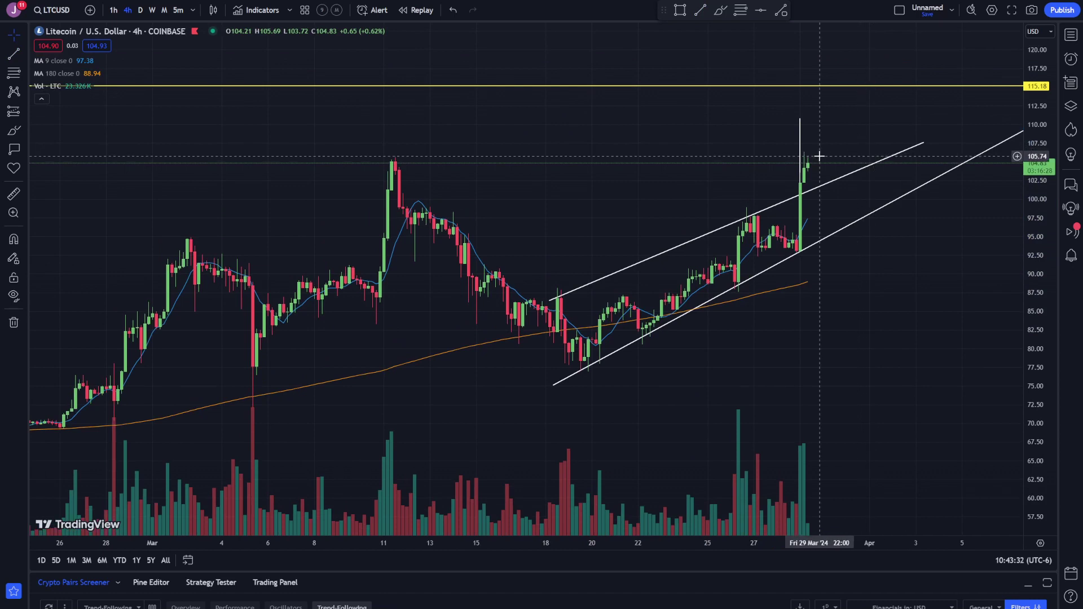
click(14, 194)
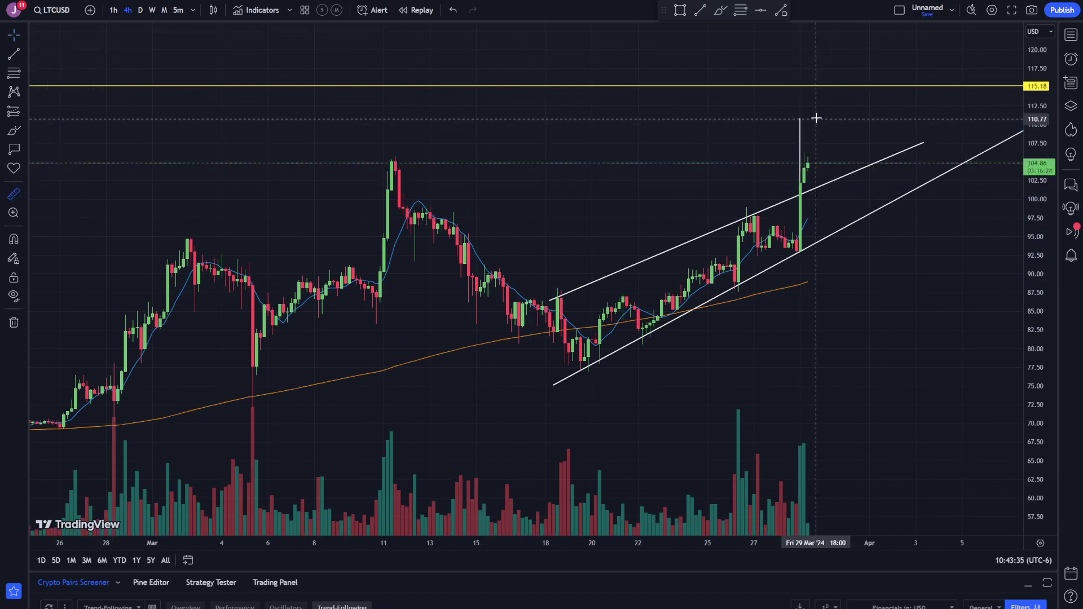
drag(1020, 326, 1046, 228)
click(933, 185)
drag(933, 194, 876, 316)
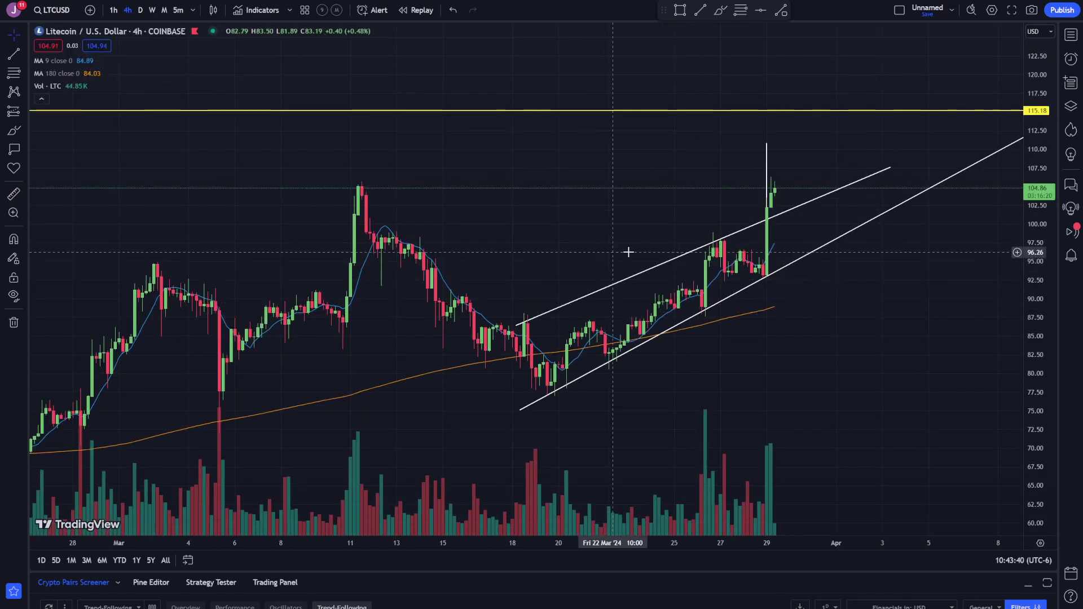
Return to the daily interval and show the full price history from 2017 to 2024, including the circled November 2021 peak
scroll(623, 290, down, 4)
scroll(623, 290, down, 2)
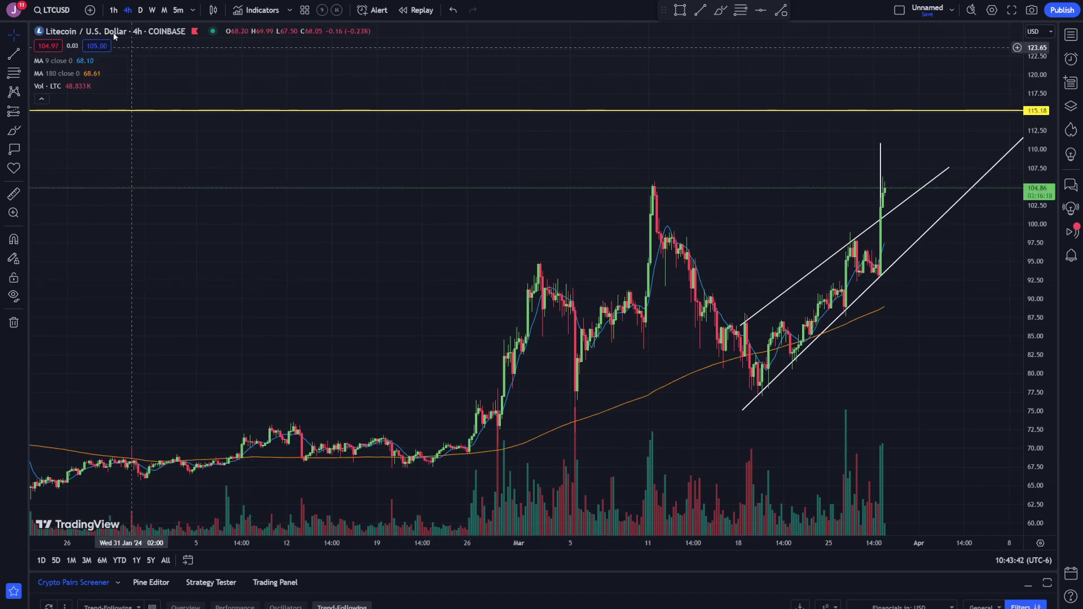
click(140, 10)
scroll(875, 408, down, 5)
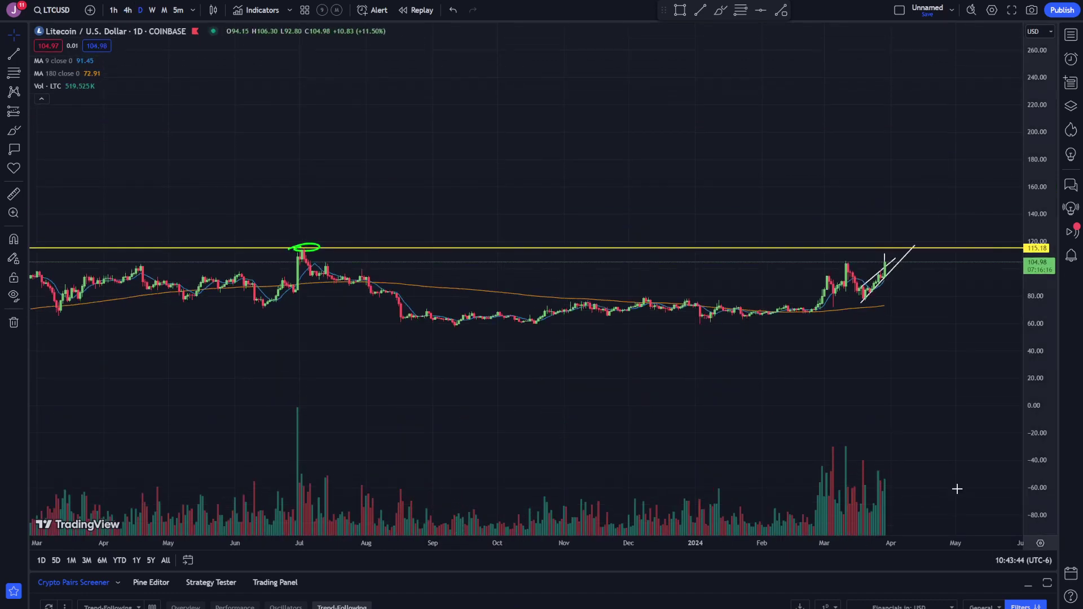
scroll(875, 408, down, 6)
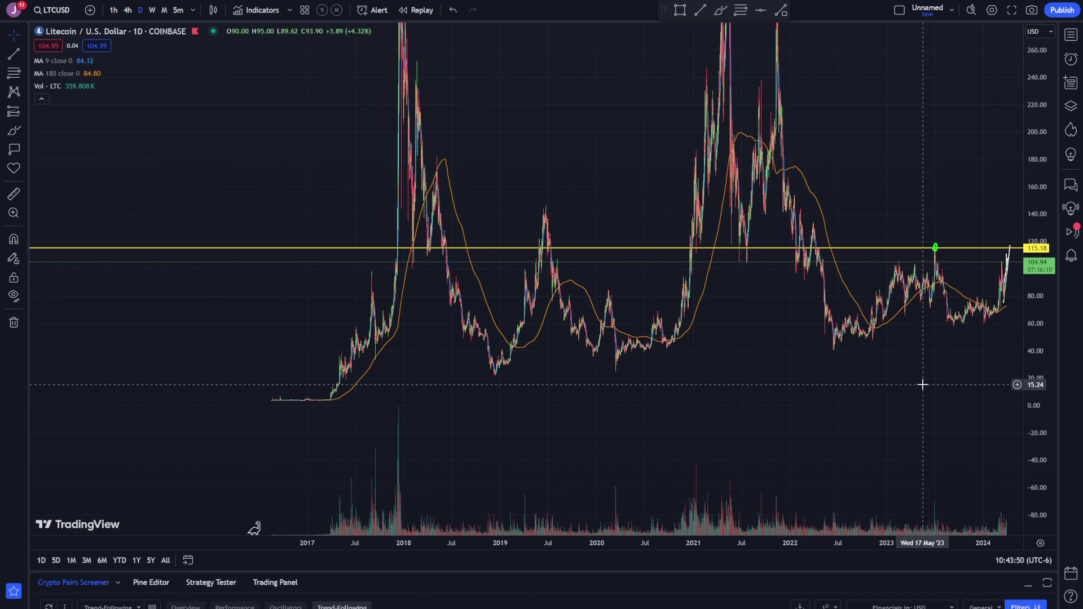
scroll(991, 298, up, 6)
scroll(963, 307, down, 4)
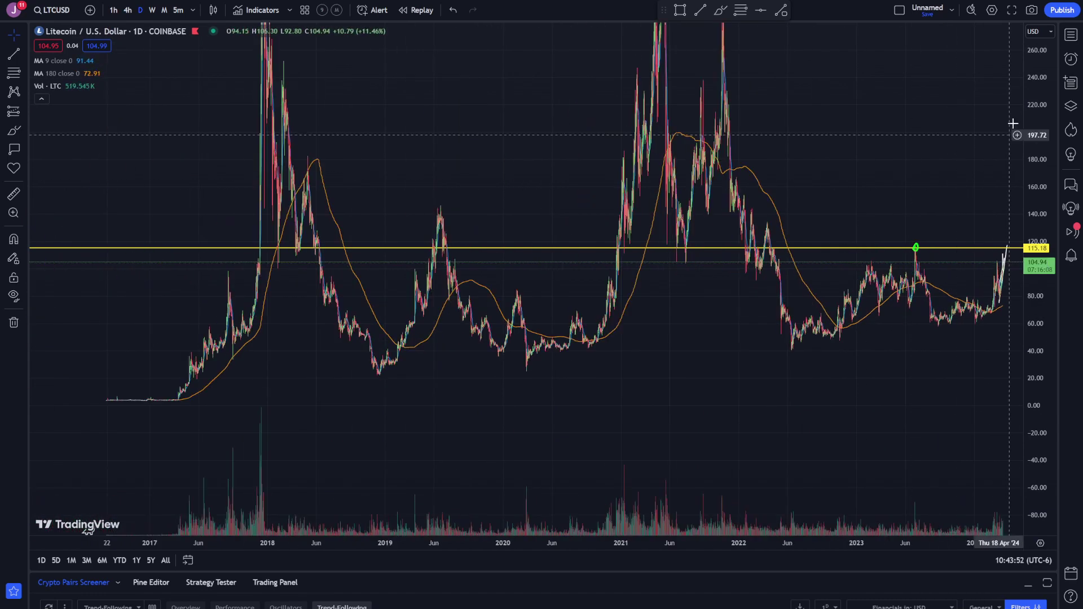
drag(1042, 102, 1056, 282)
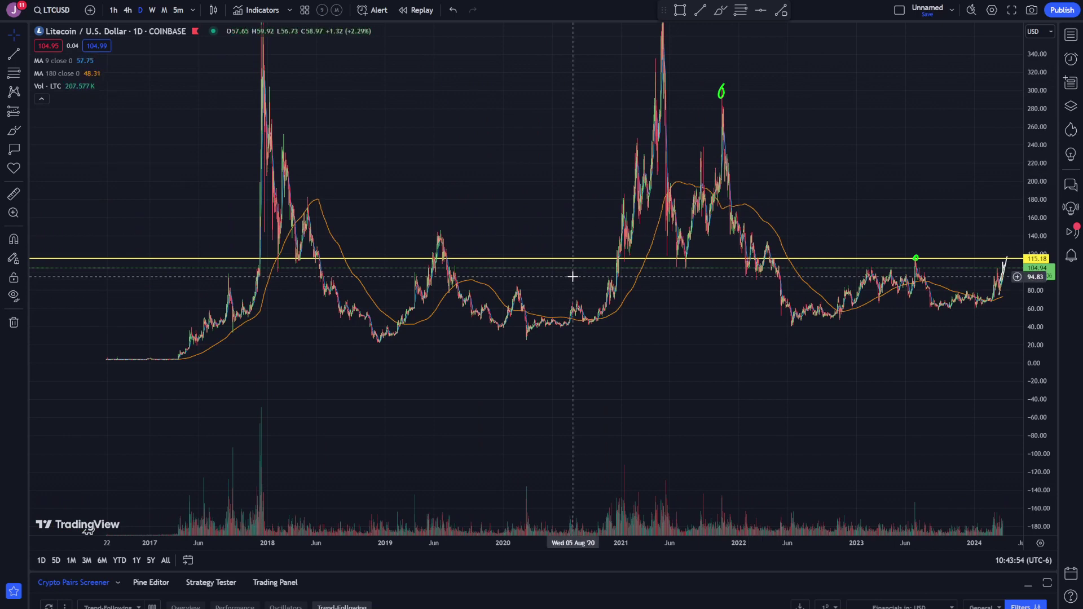